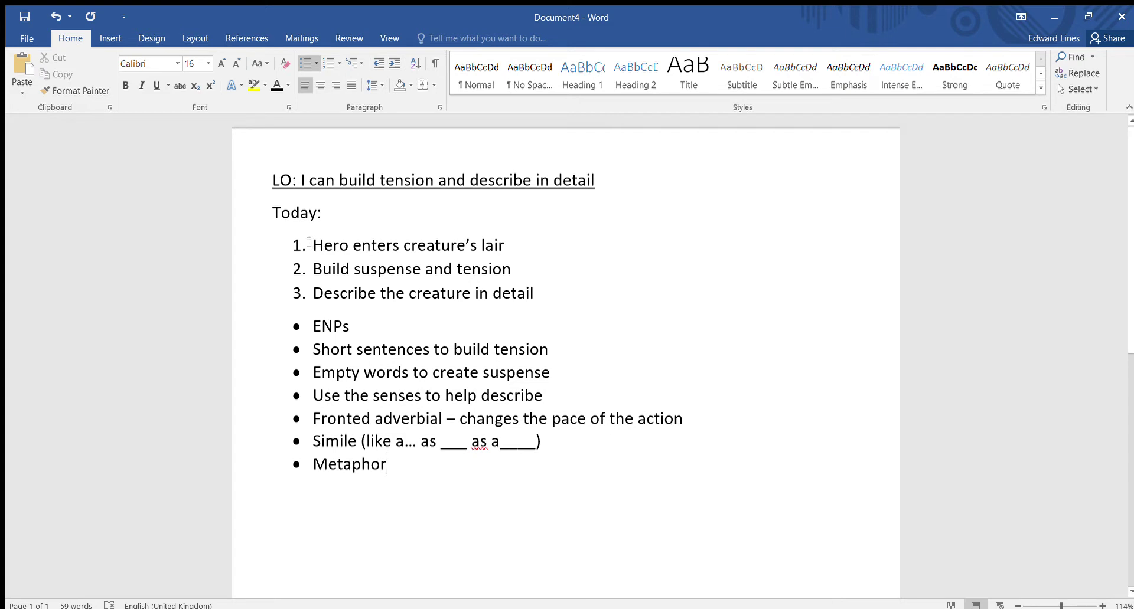
Step: Start a plain, unbulleted paragraph below the Metaphor bullet, leaving a gap after the list
click(520, 243)
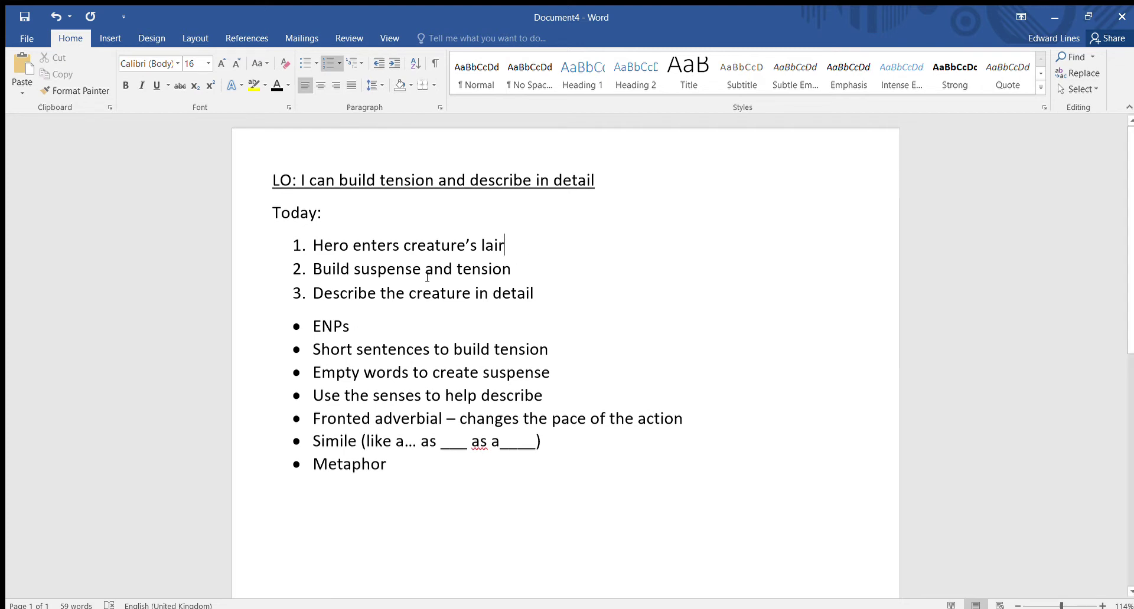
scroll(427, 278, down, 2)
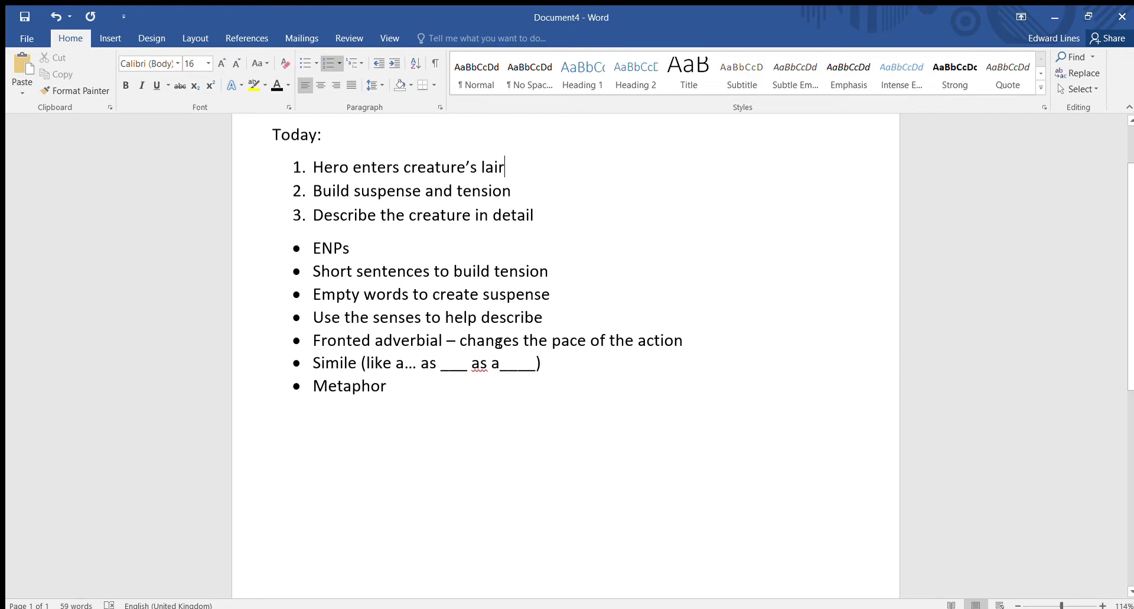
click(425, 386)
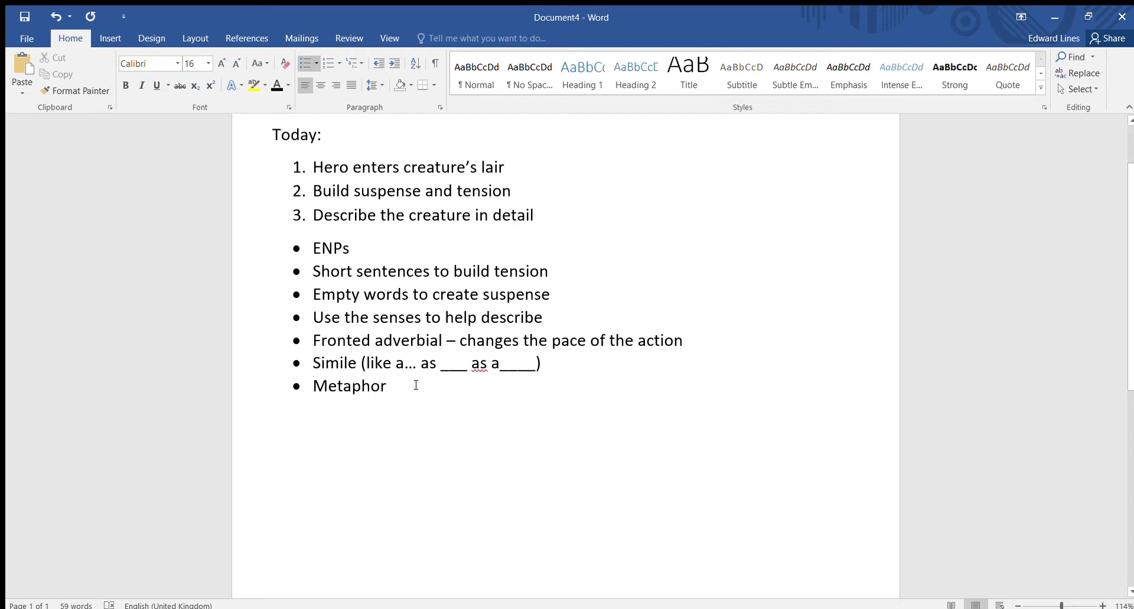
key(Return)
key(Return)
key(Return)
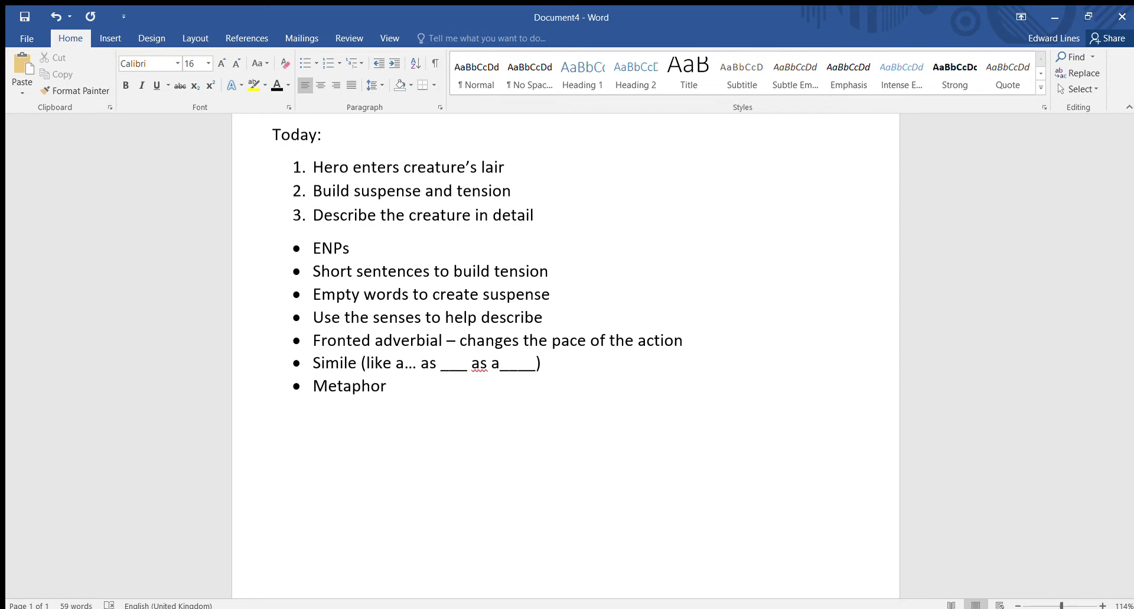
Step: Write the opening sentence "Theseus stepped through the dark, foul-smelling labyrinth, carefully unwinding the string along the ground."
text(Thesu)
key(BackSpace)
text(eus stepped )
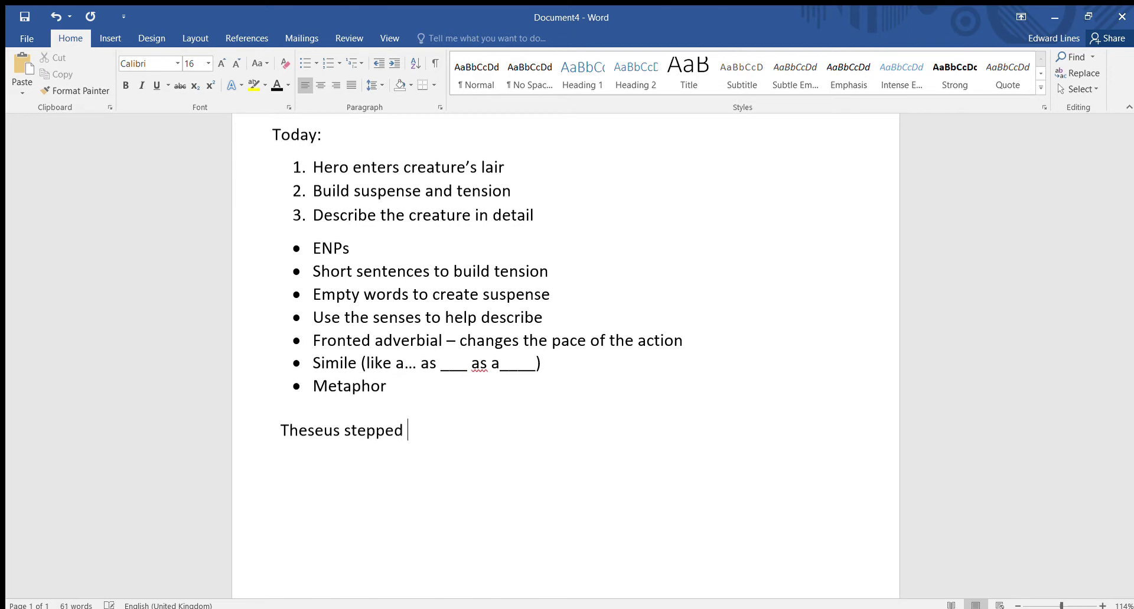
text(through the)
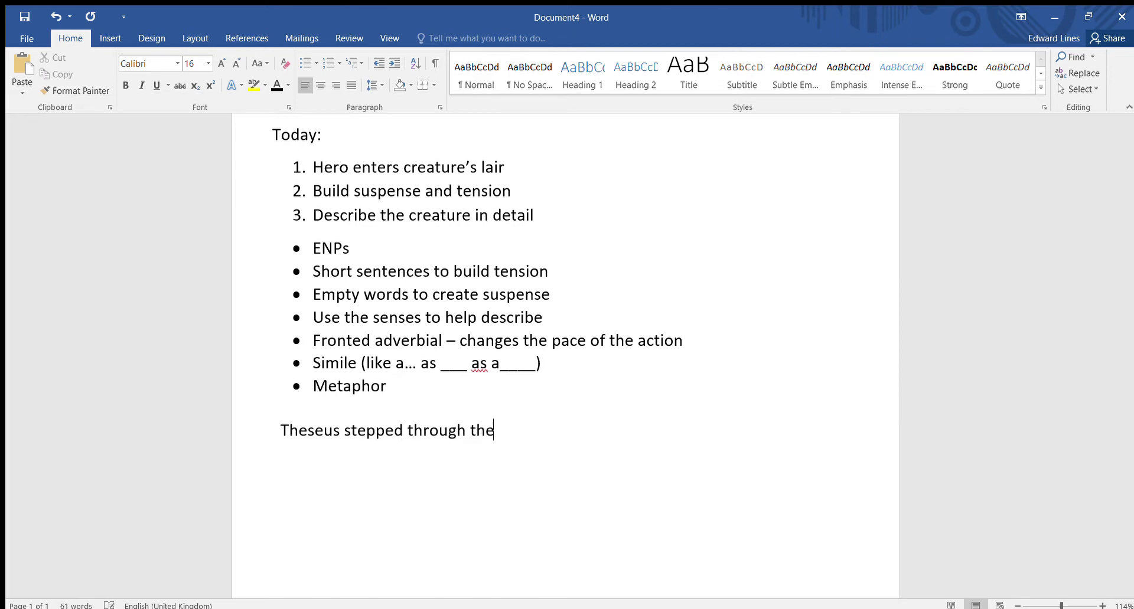
text( dark, foul-smelling)
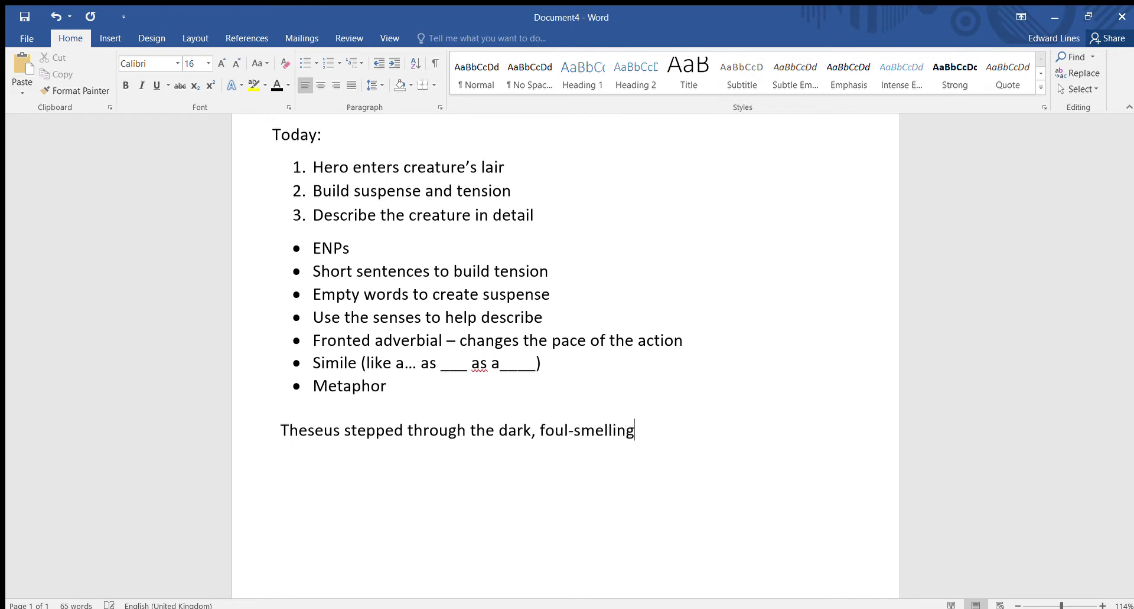
text( labyrinth, carefully)
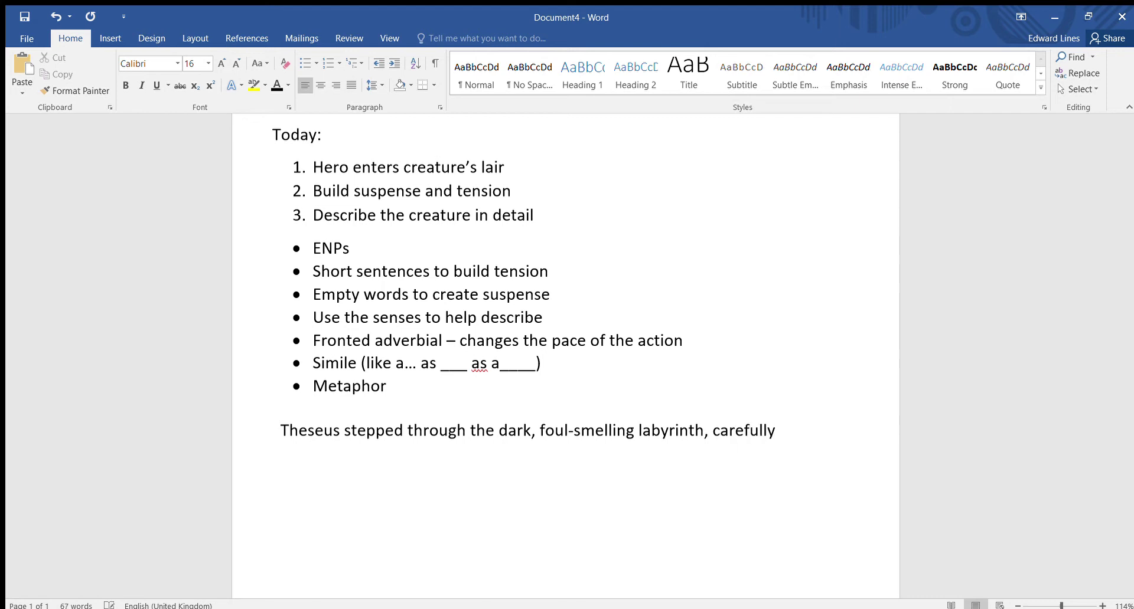
text( unwinding the strng a)
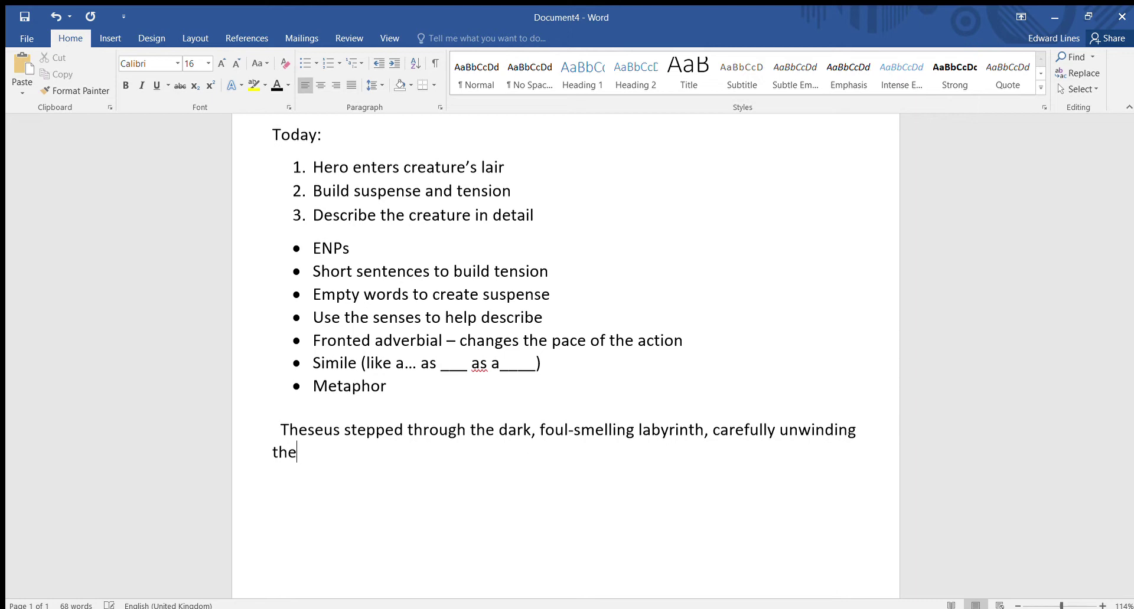
key(BackSpace)
key(BackSpace)
key(BackSpace)
key(BackSpace)
text(ing along)
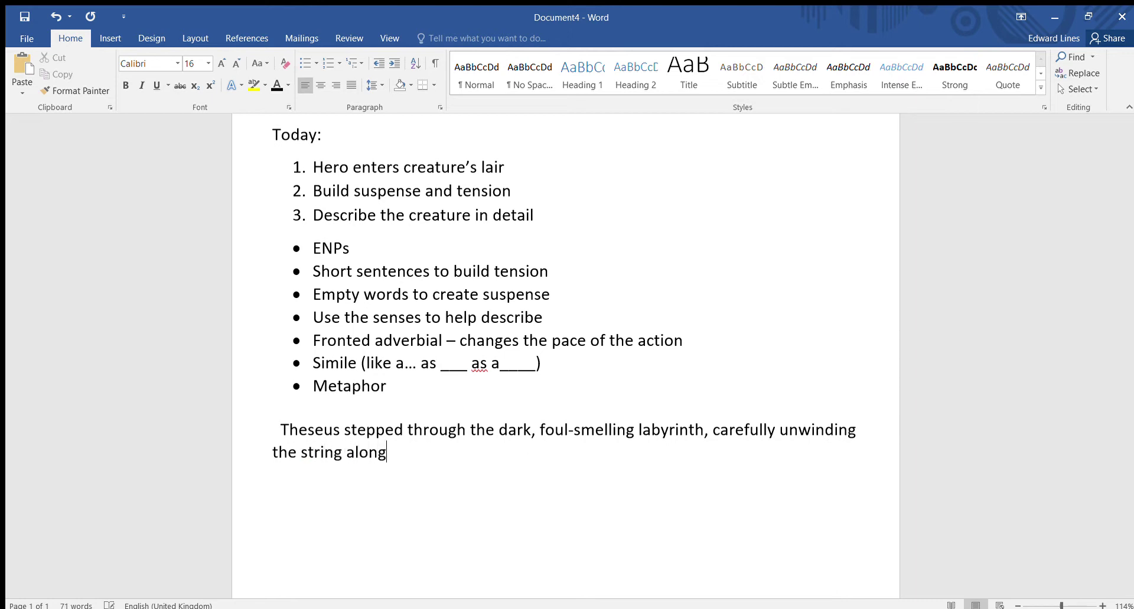
text( the ground.)
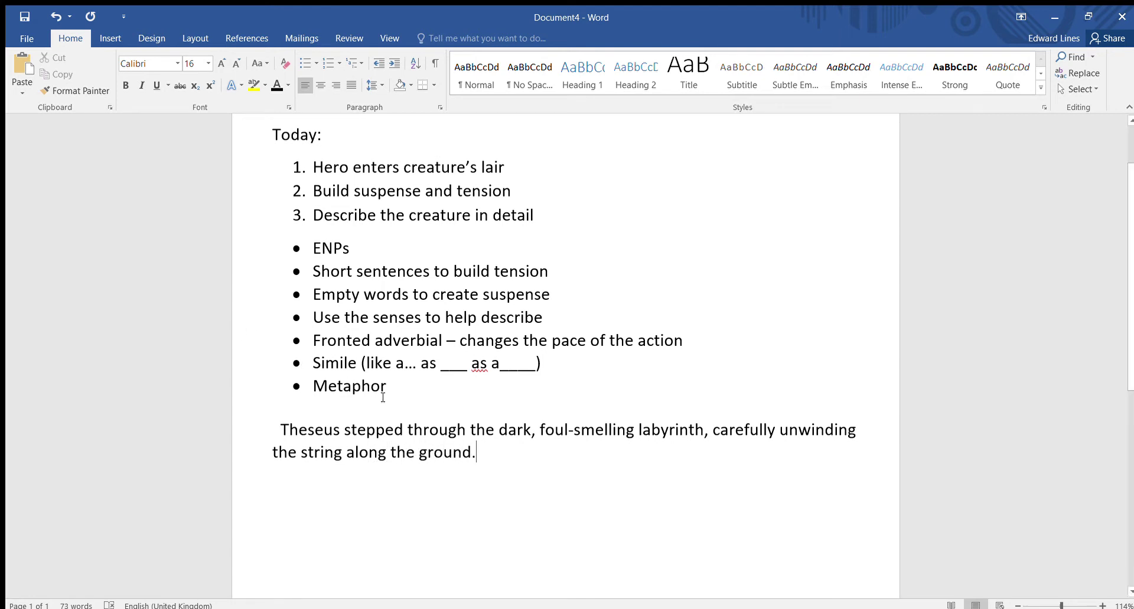
Step: Add the sentence "He crept around the corner." after the opening sentence of the story
drag(499, 430, 671, 432)
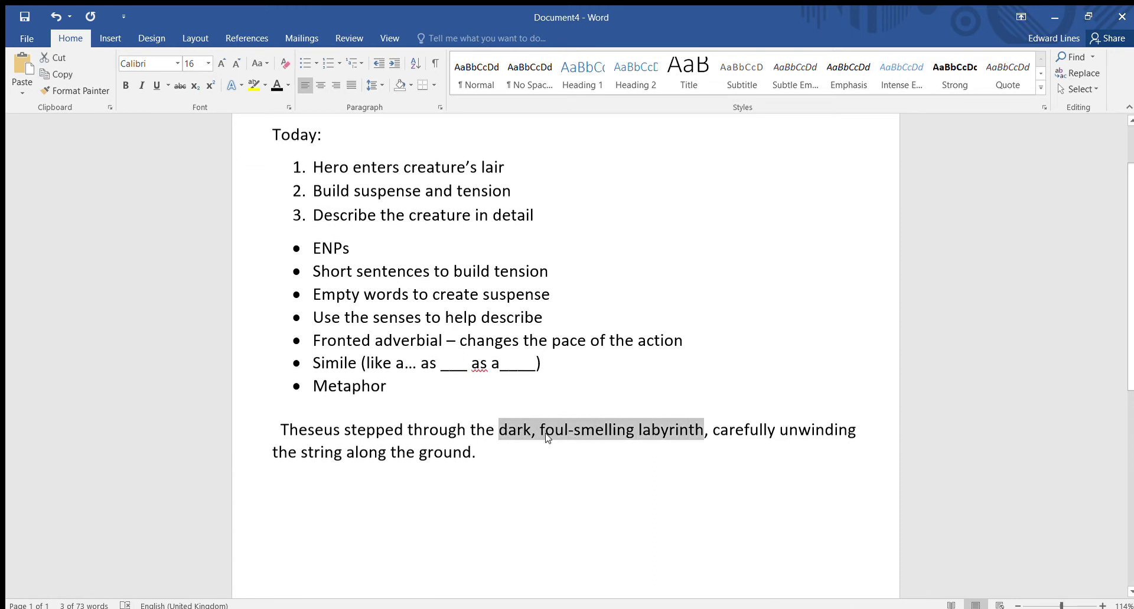
click(484, 459)
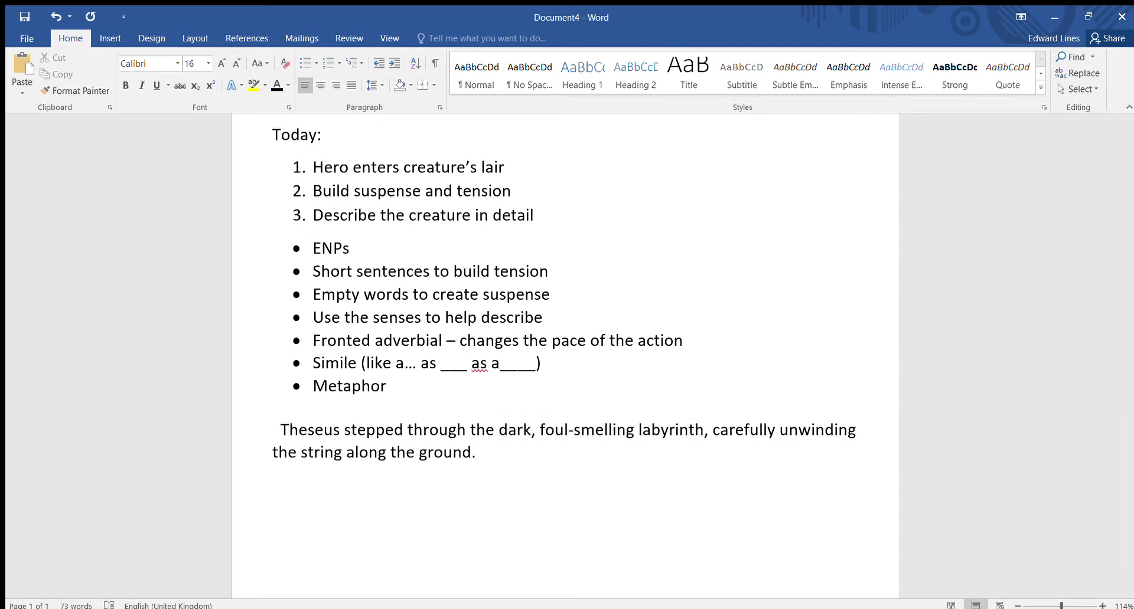
text(He crept around the )
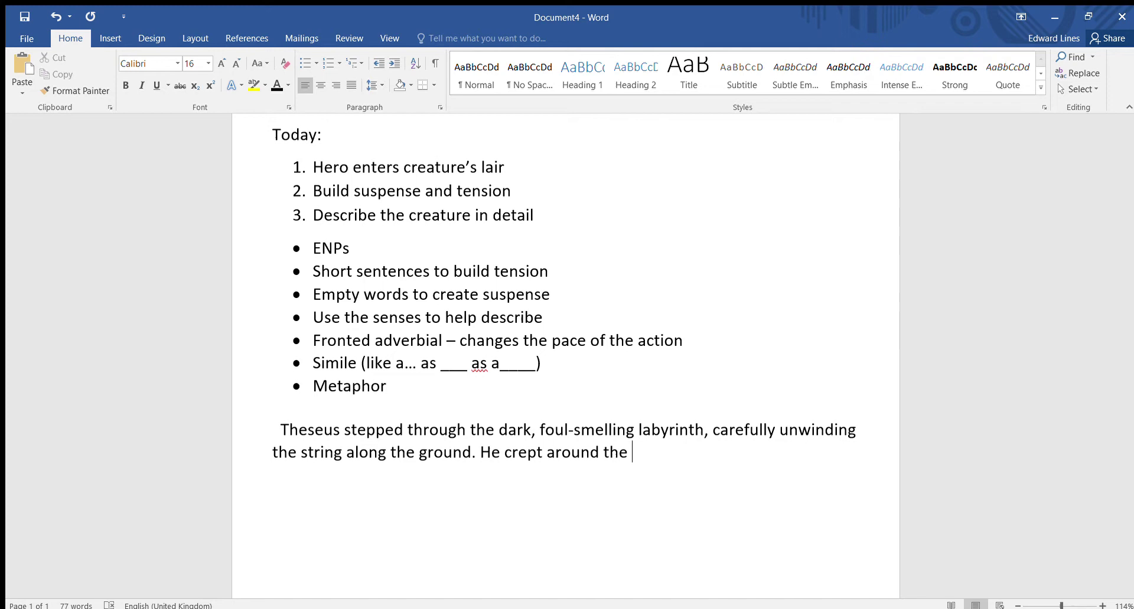
text(corner.)
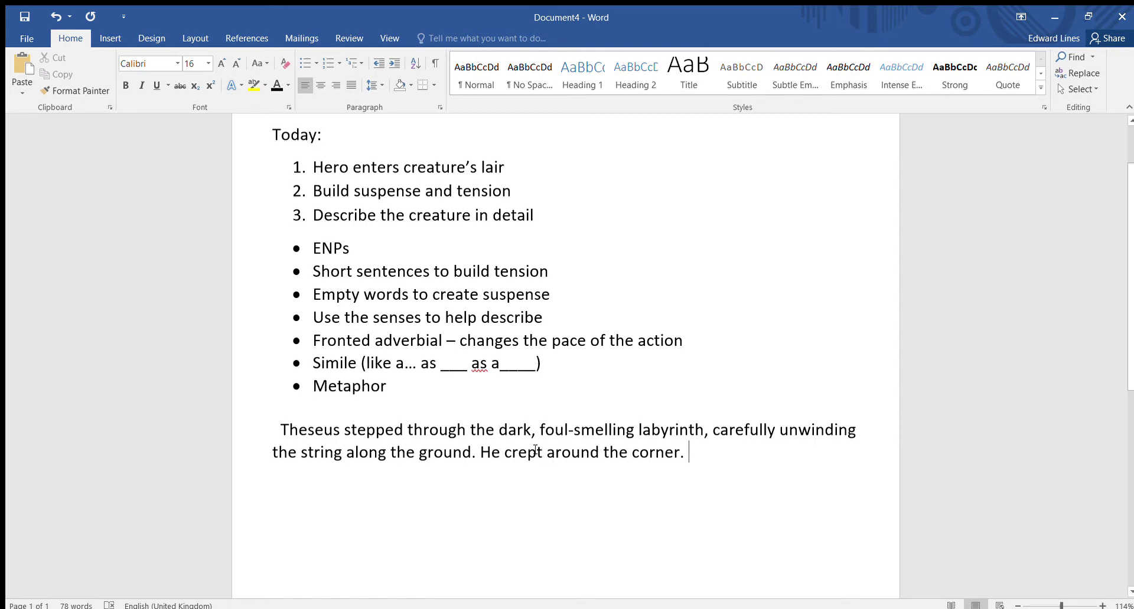
drag(543, 452, 512, 453)
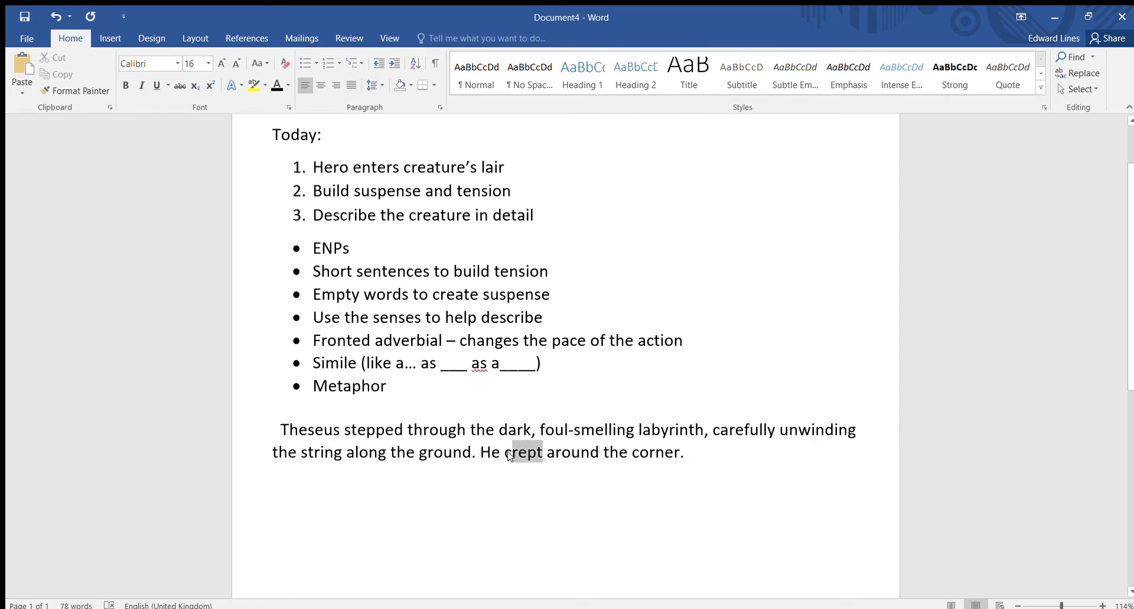
click(517, 455)
Step: Continue the paragraph with "Nothing. The sound of grinding stone came from ahead."
click(711, 466)
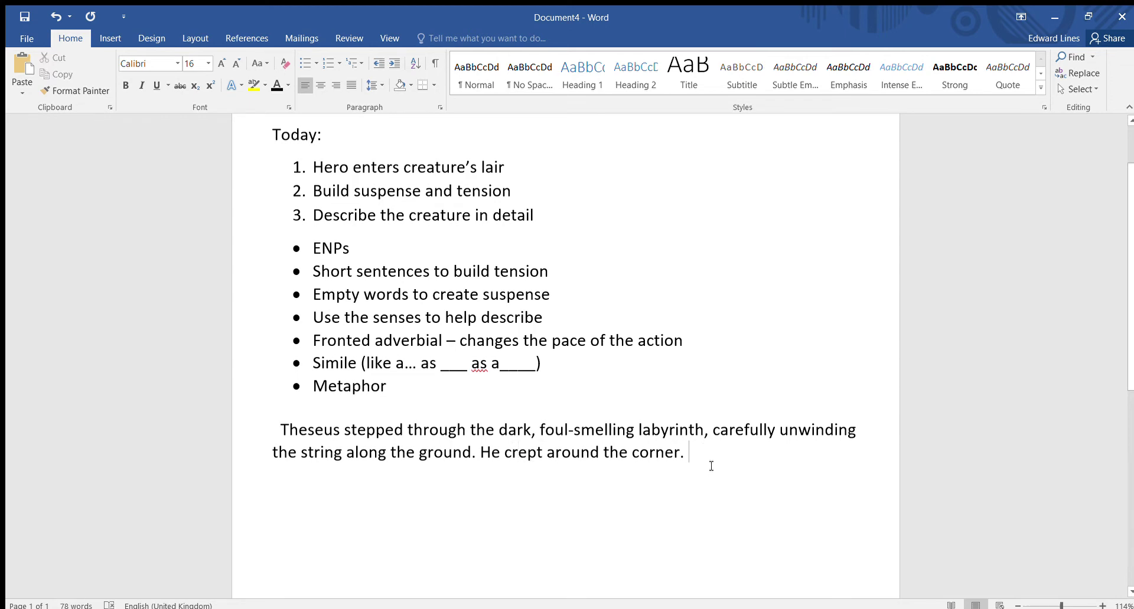
text(Nothing.)
click(752, 453)
text(The sound)
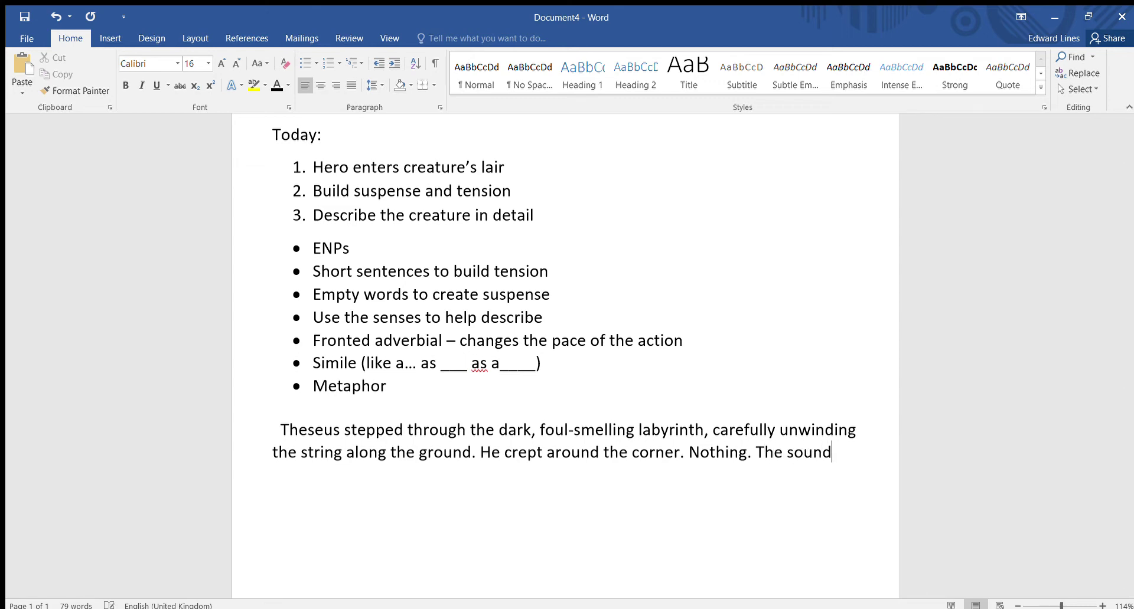
text( of grinding )
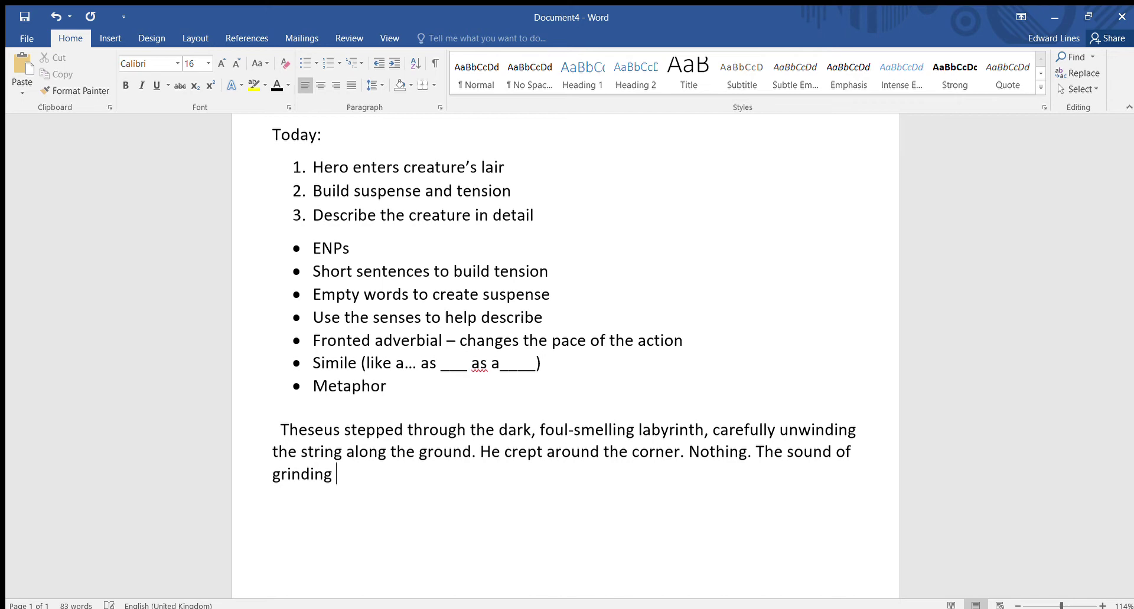
text(stone came from ahea)
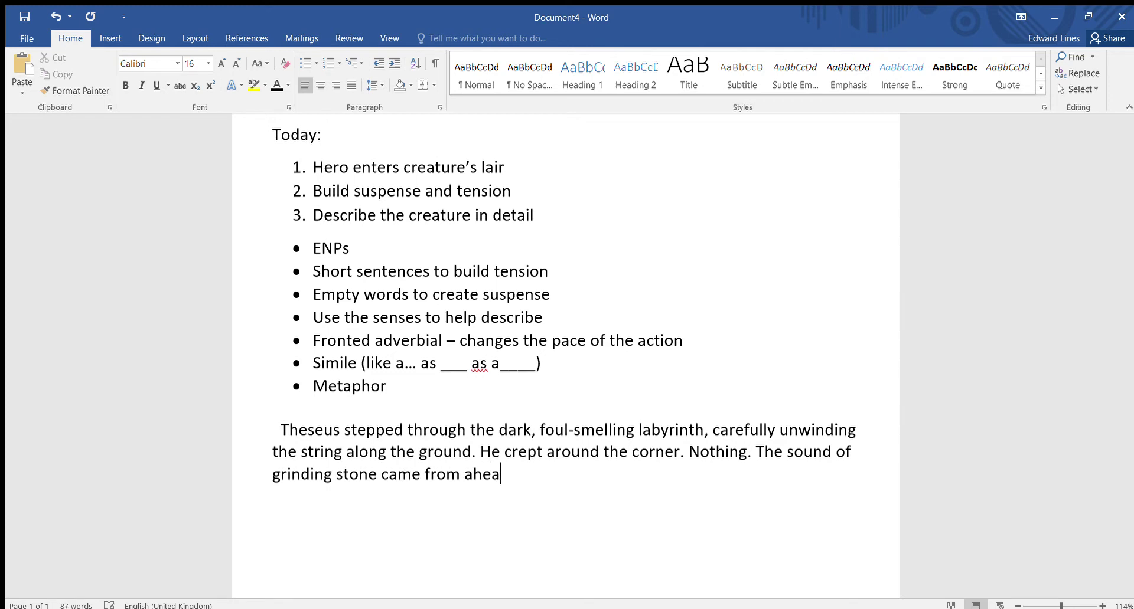
text(d.)
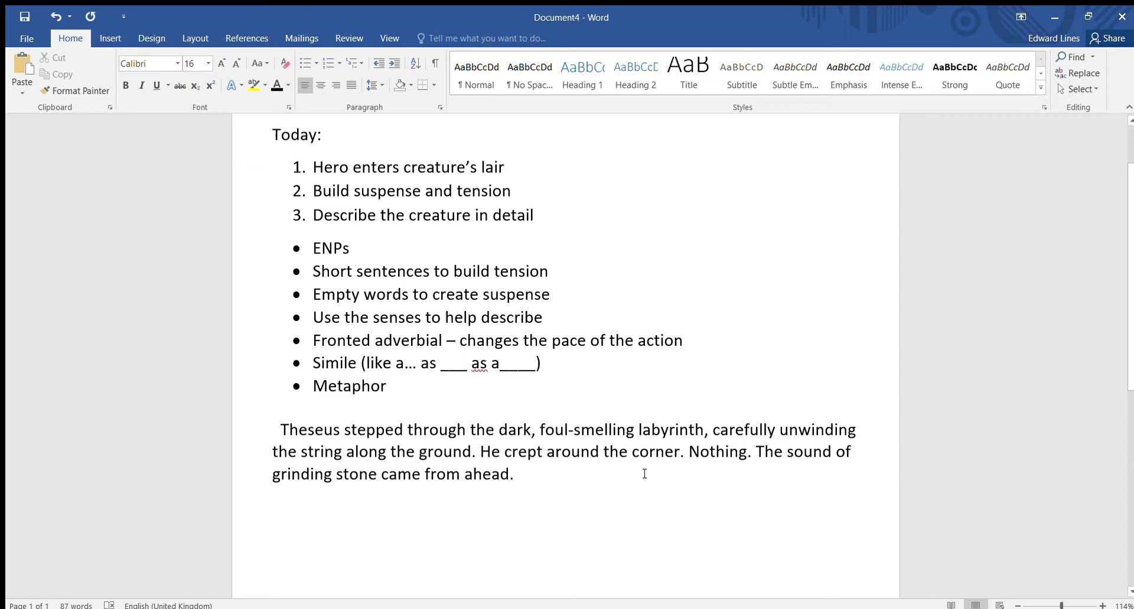
Step: Extend the story paragraph with "He turned. Nothing. Someone – or something – growled."
text(He turned. )
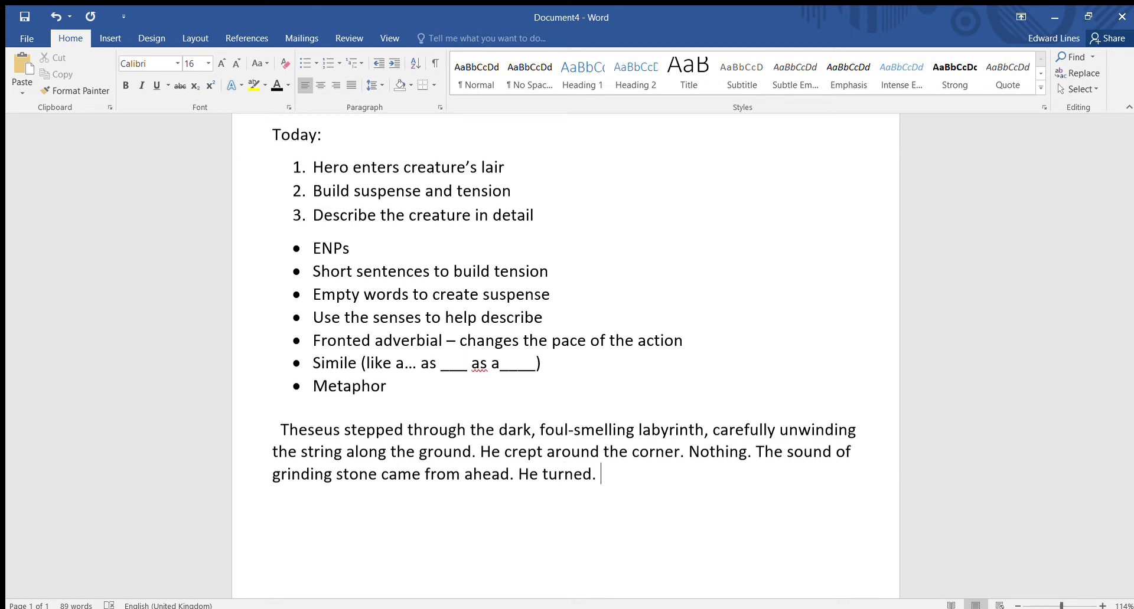
text(Nothing.)
text(Some)
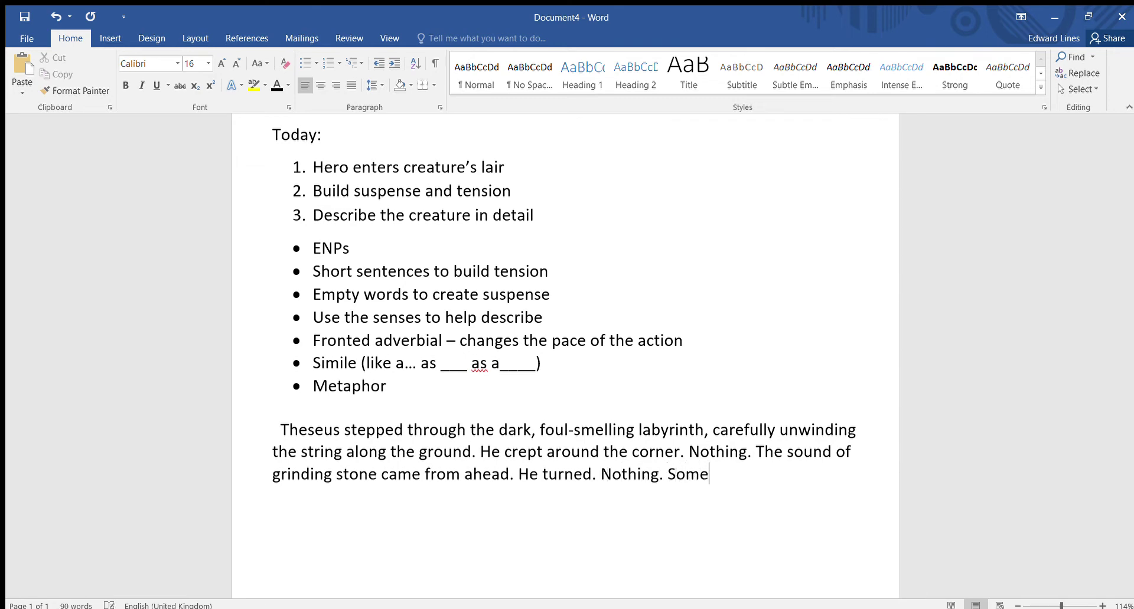
text(one - )
text(or soem)
key(BackSpace)
key(BackSpace)
text(mething -)
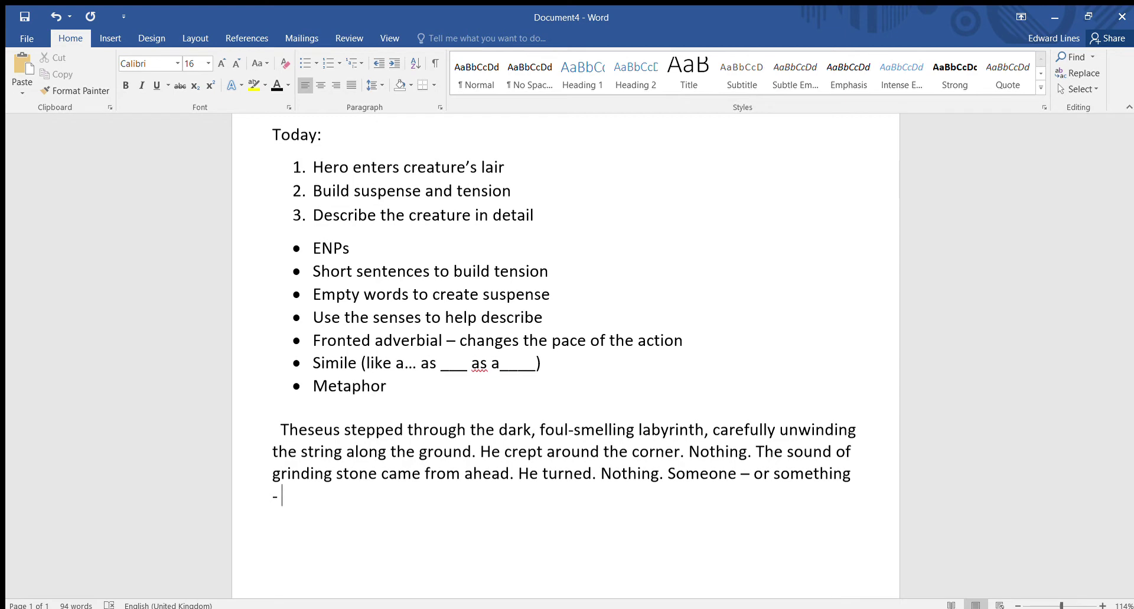
text( growled.)
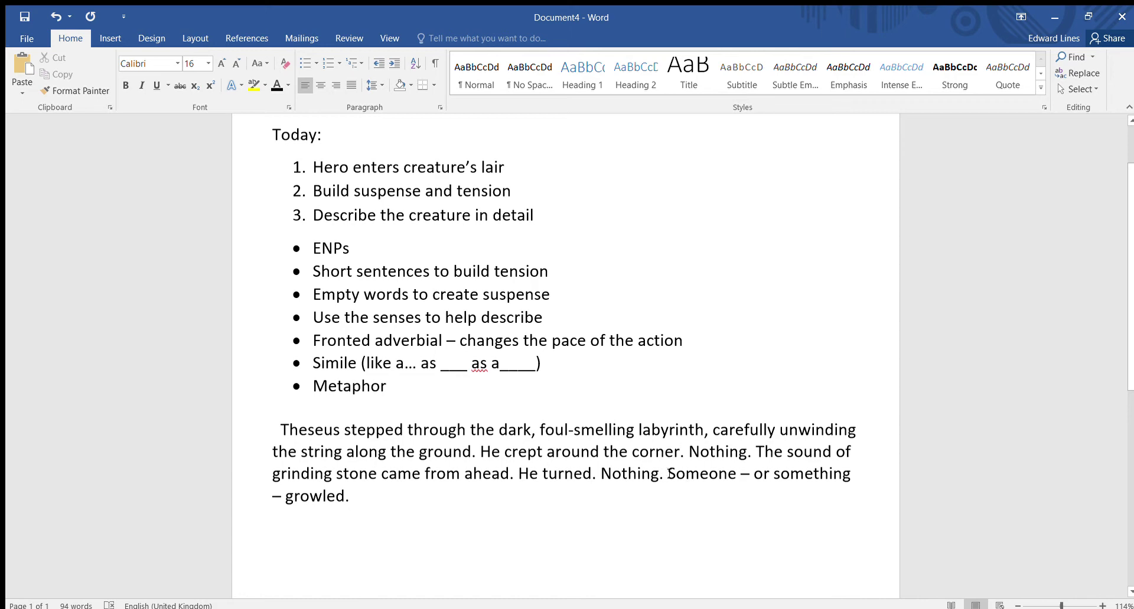
drag(669, 474, 736, 473)
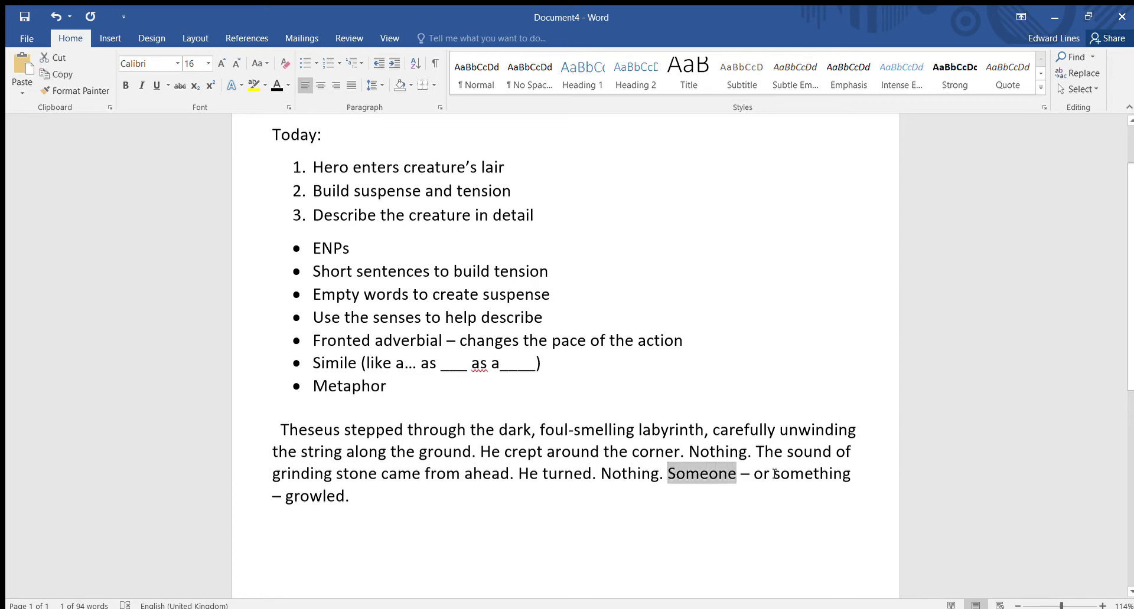
double_click(774, 473)
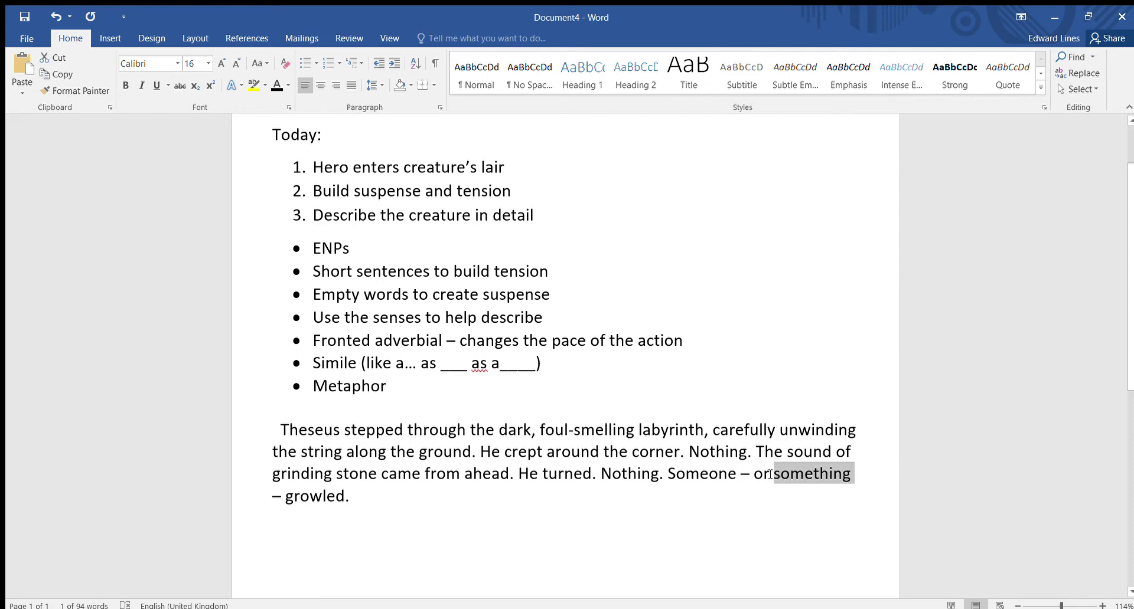
click(686, 475)
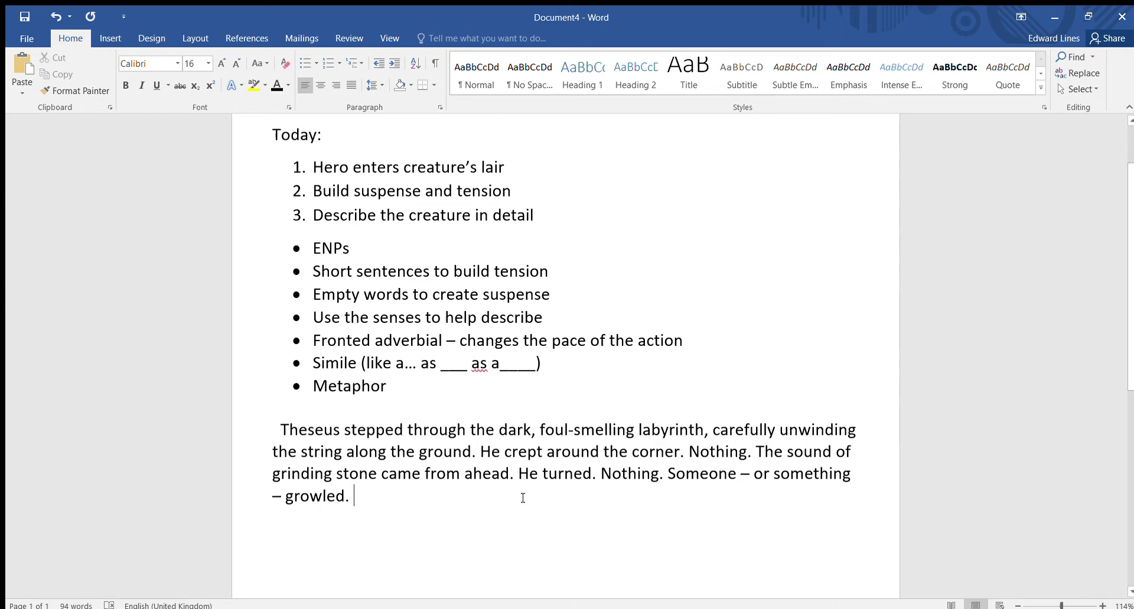
Step: Write the sentence "With his hands held out in front of him he suddenly touched something sharp with the texture of bone."
text(With his hands )
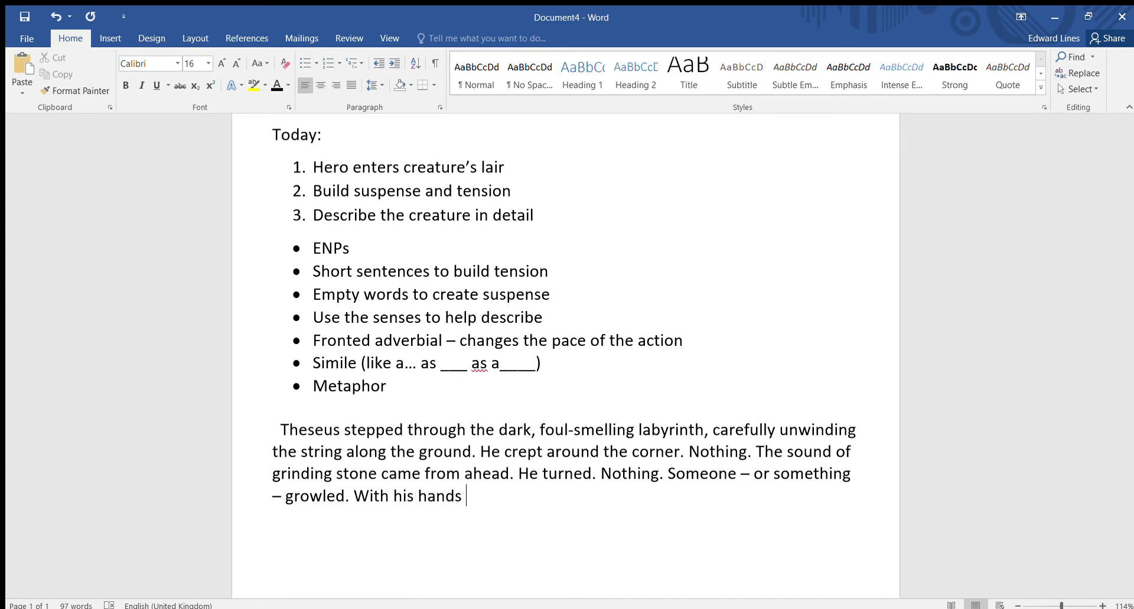
text(held out in front of him)
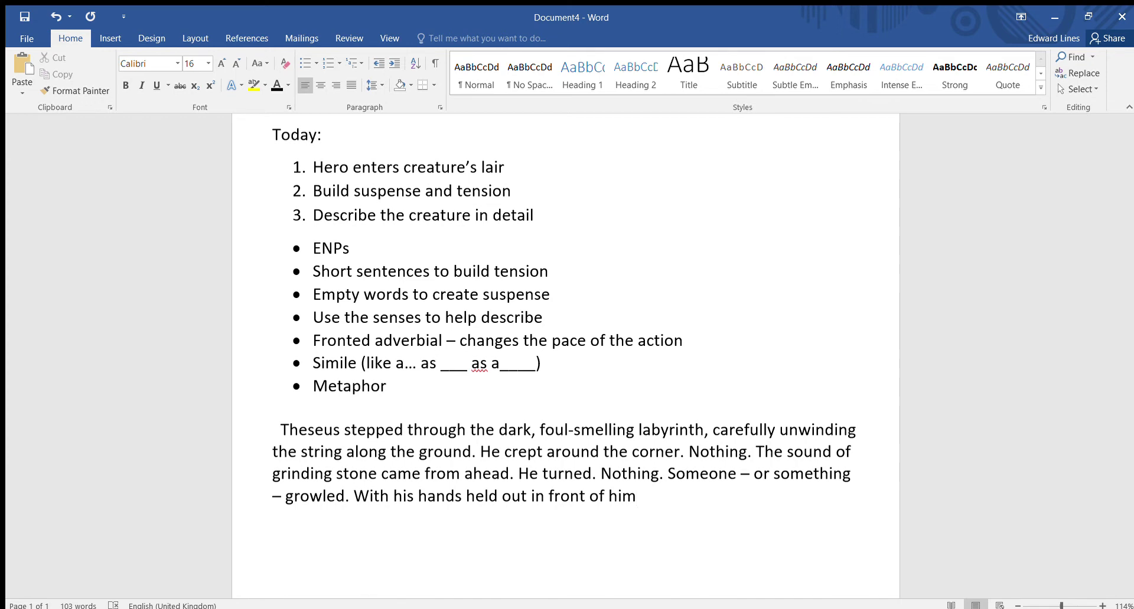
text(he suddenly touched)
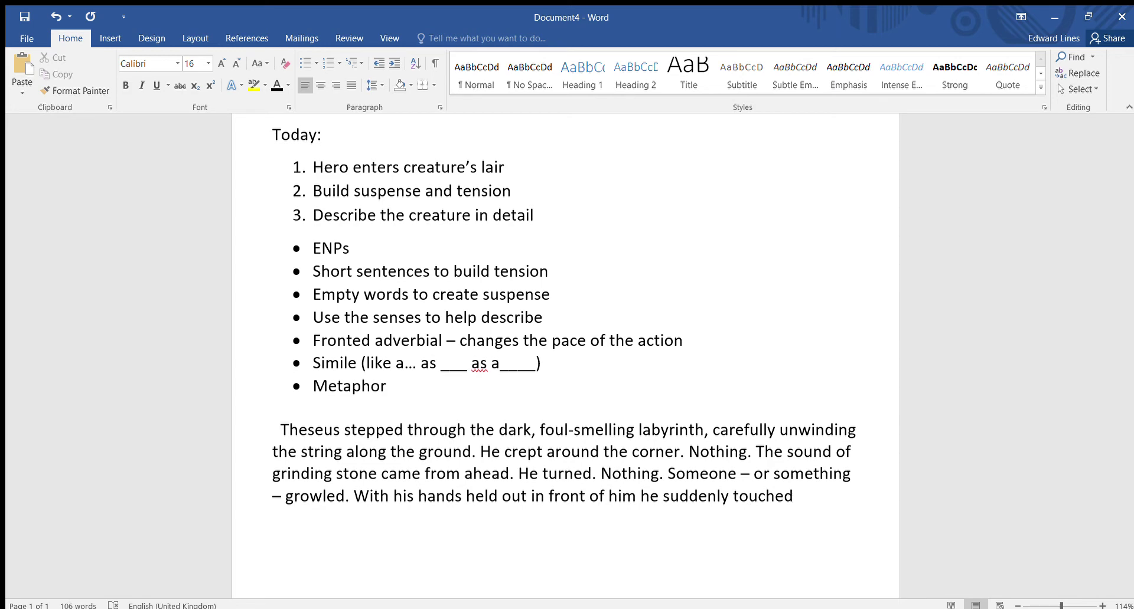
text(something shar)
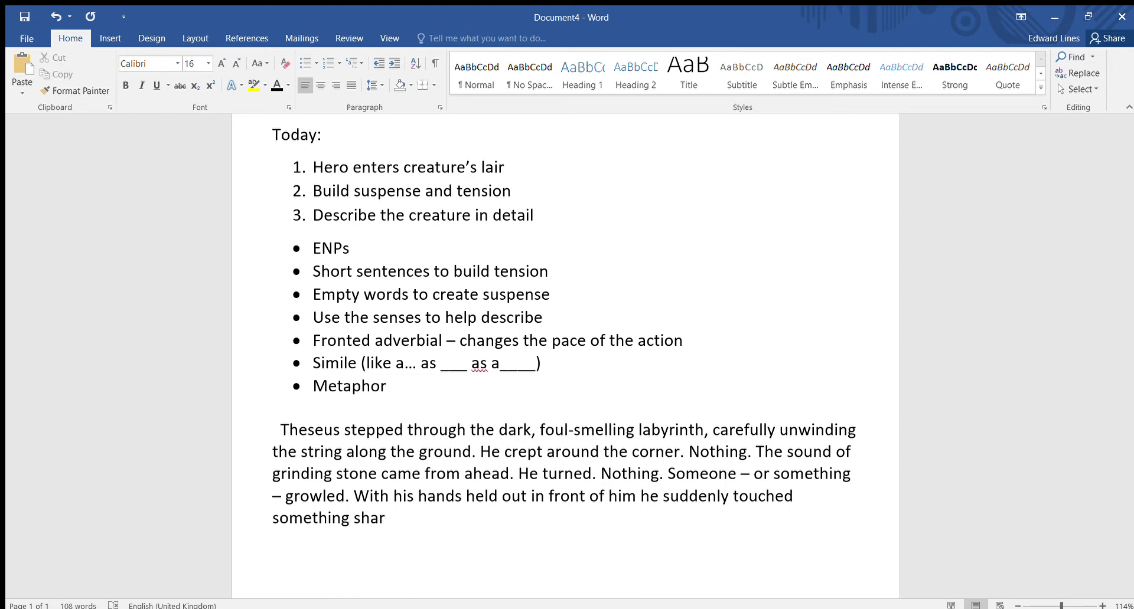
text( with)
key(BackSpace)
key(BackSpace)
key(BackSpace)
key(BackSpace)
key(BackSpace)
key(BackSpace)
text(p with the tex)
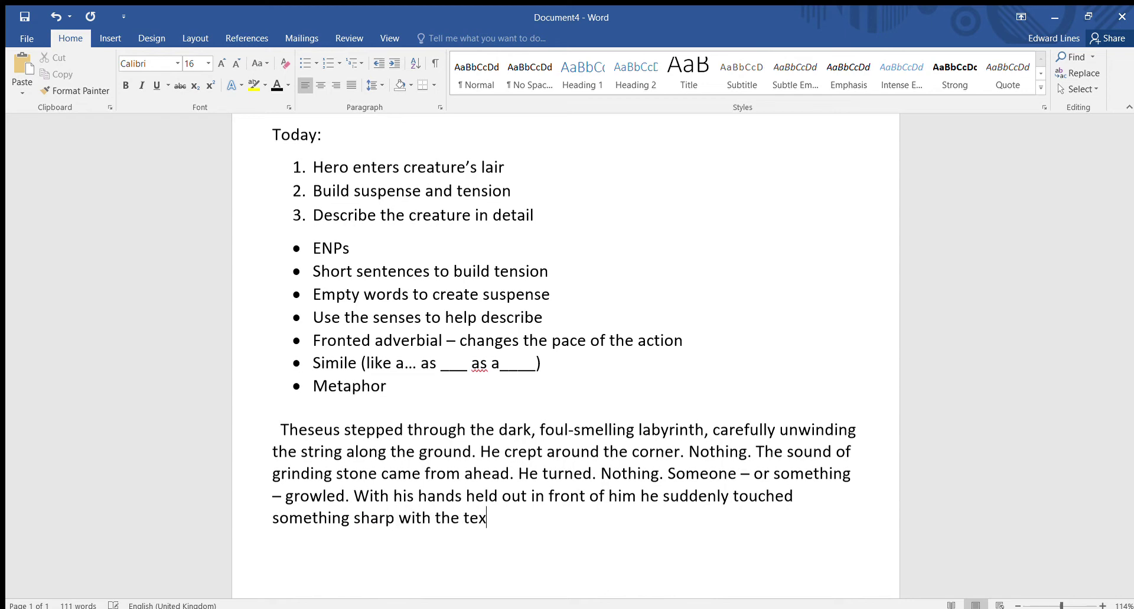
text(ture of bore.)
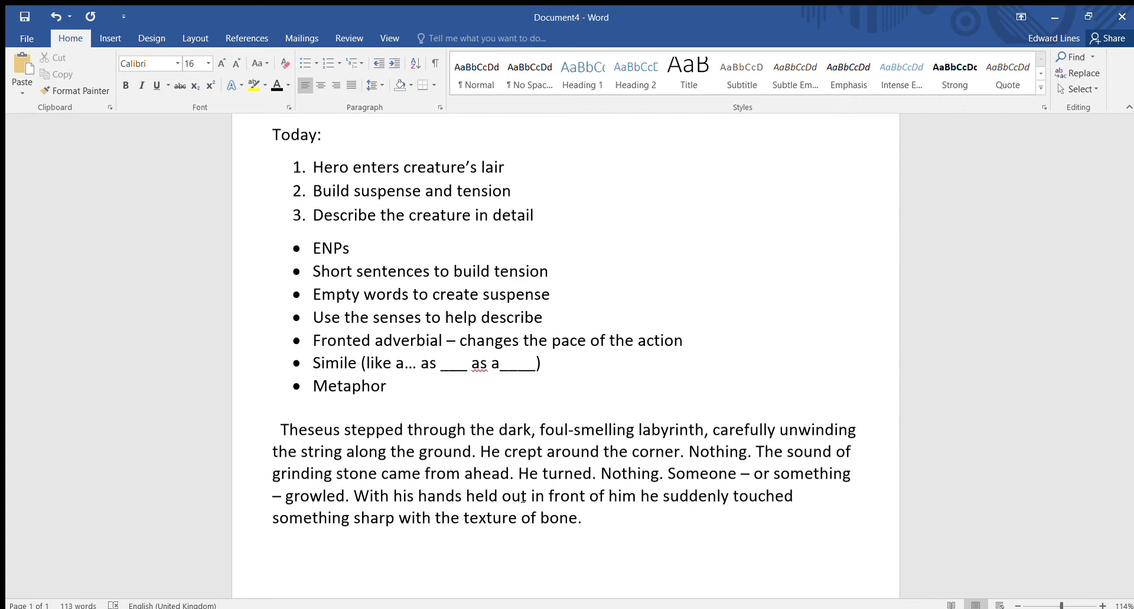
Step: Continue the story paragraph with the fronted-adverbial sentence "All of a sudden, Theseus knew he wasn't alone."
text(All of a sudd)
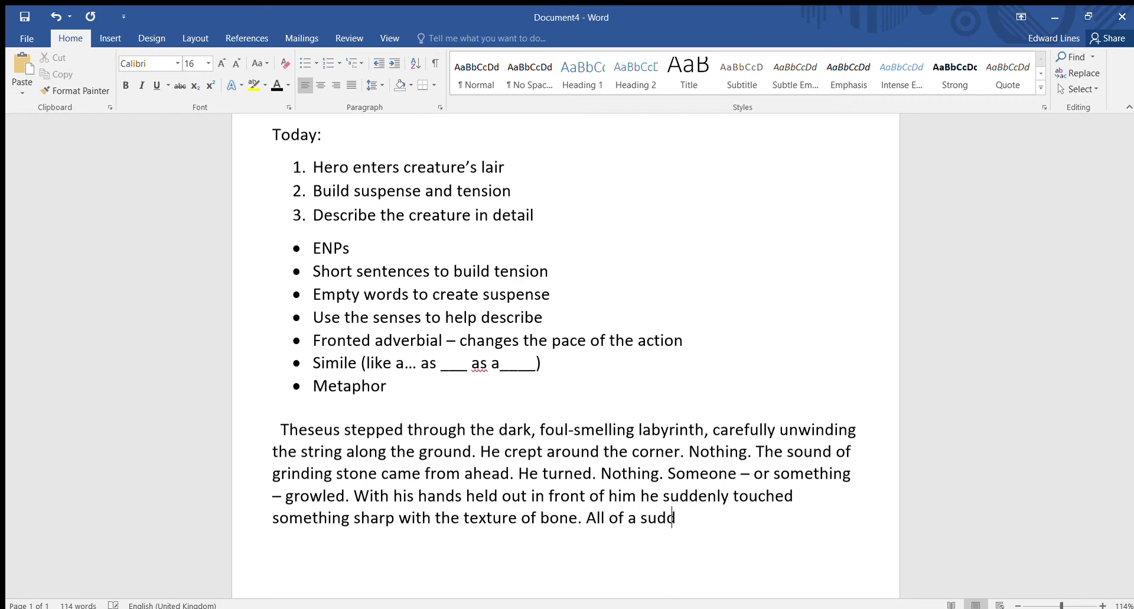
text(en)
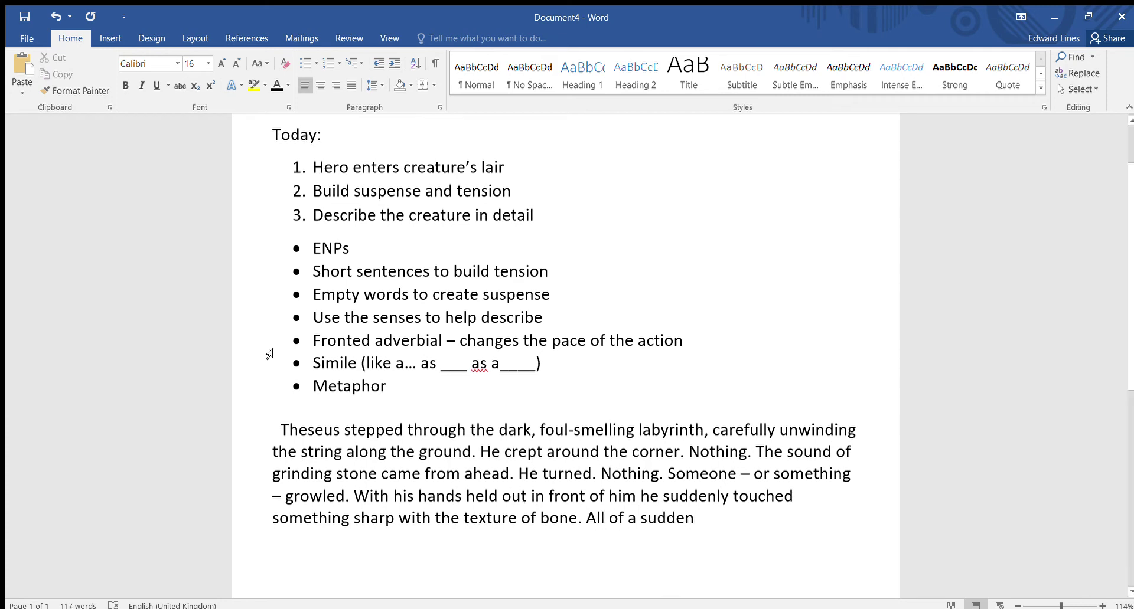
drag(311, 341, 446, 341)
click(706, 519)
text(,)
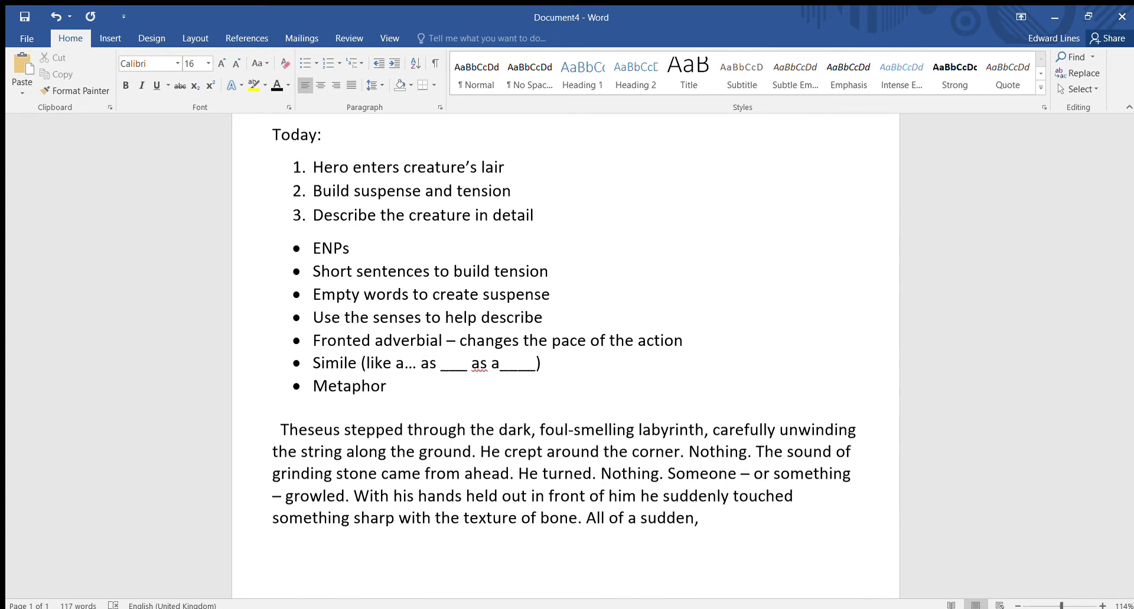
text( Theseus knew he )
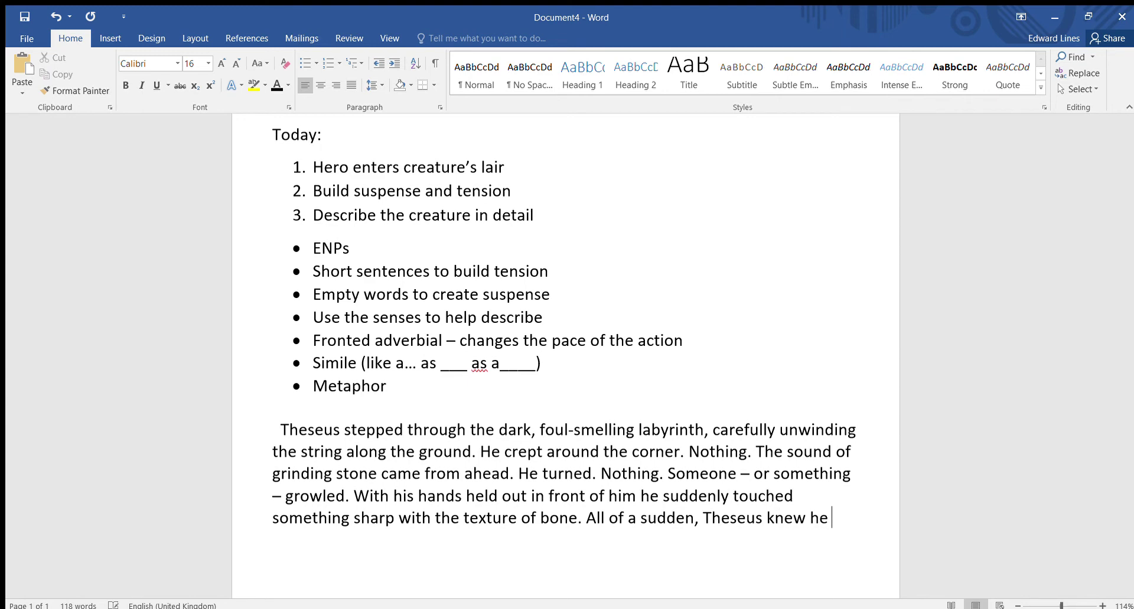
text(wasn't alone.)
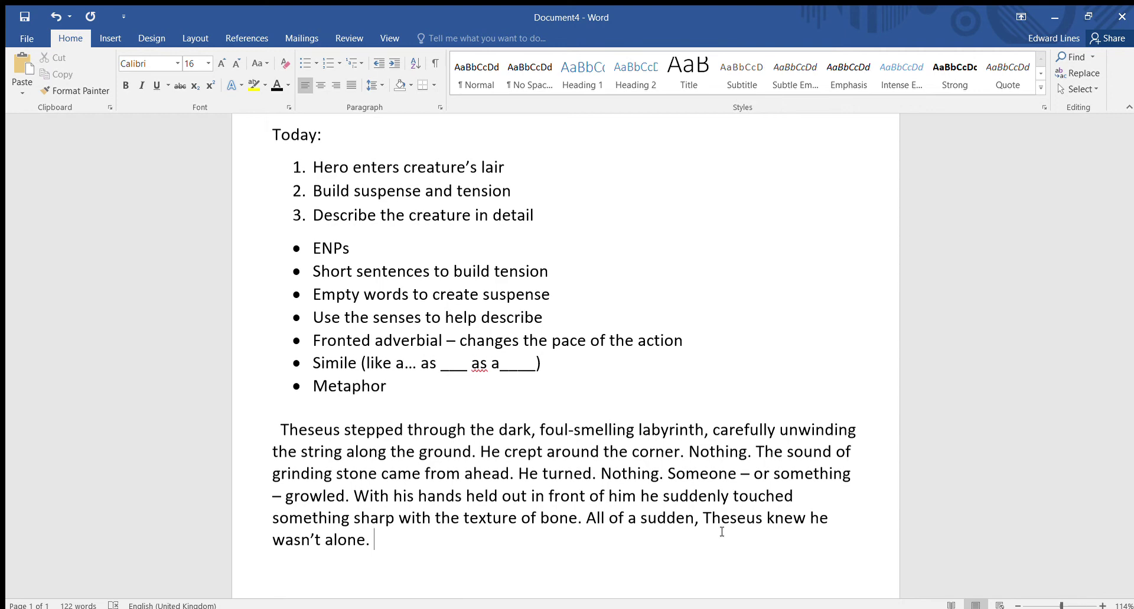
Step: Extend the paragraph with "Crunch. Grunt. Pant. A deadly stench filled Theseus' nose as the Minotaur revealed itself."
text(Crunch. Grunt. Pant.)
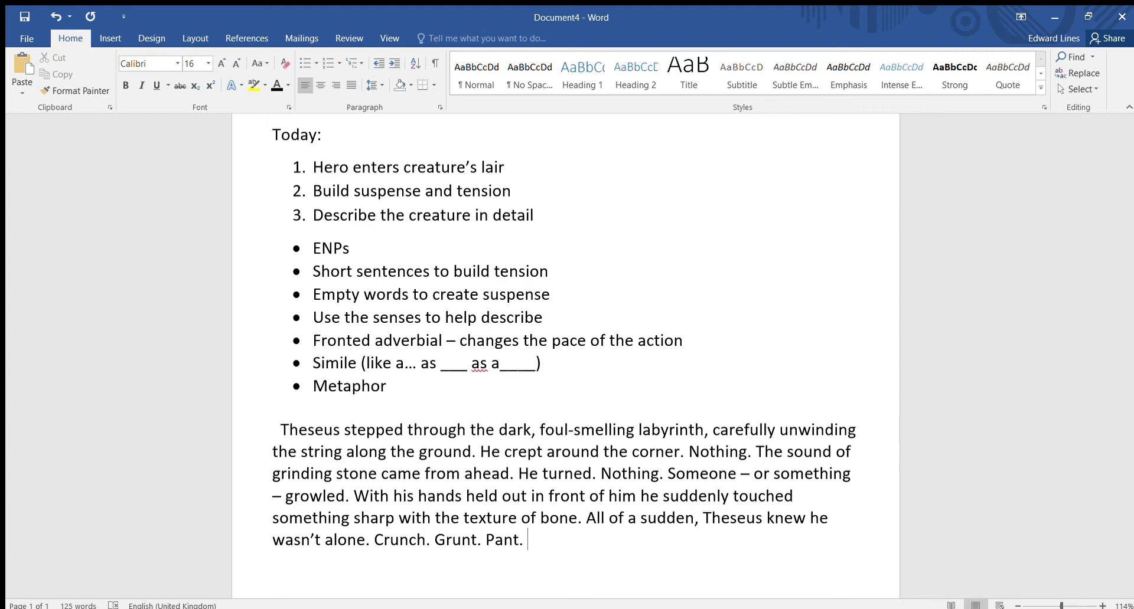
text(A deadly stench f)
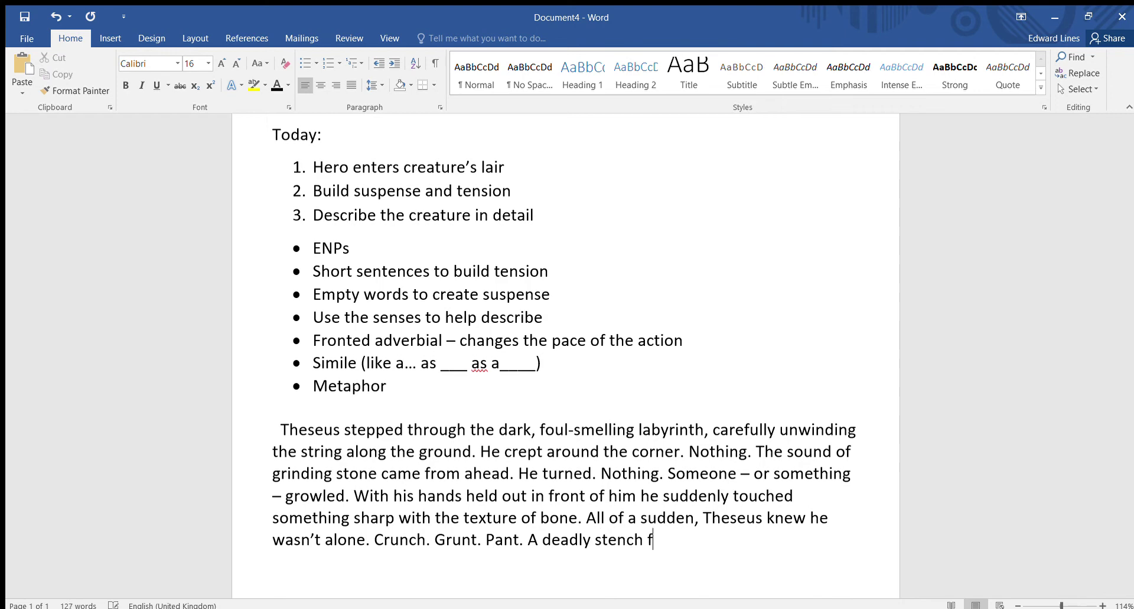
text(illed Theseu)
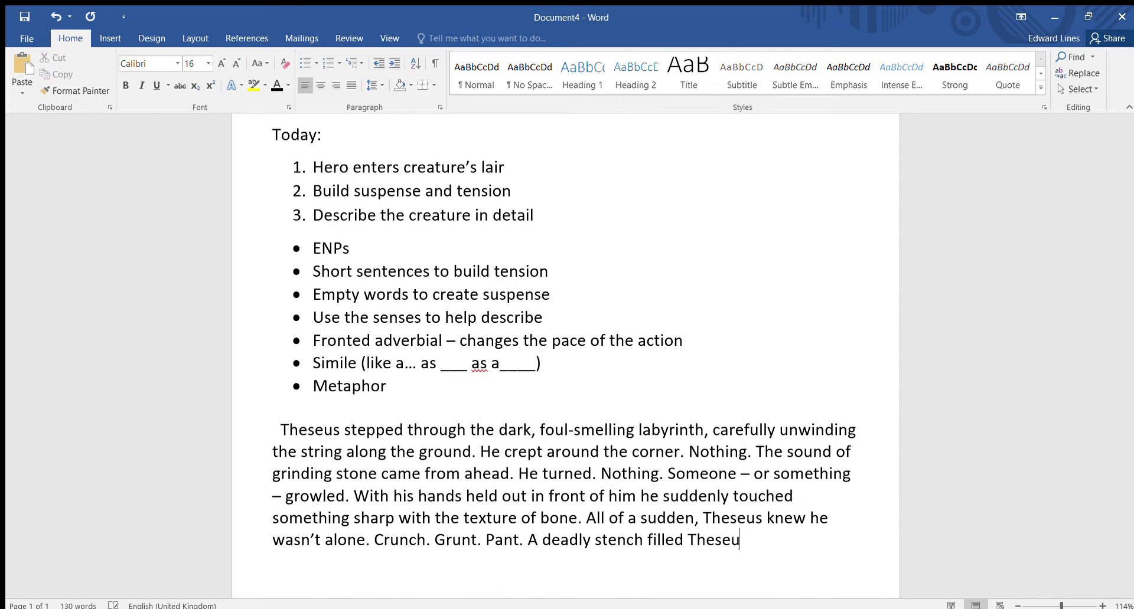
text(s')
text(nose)
text( as the Mi)
key(BackSpace)
text(no)
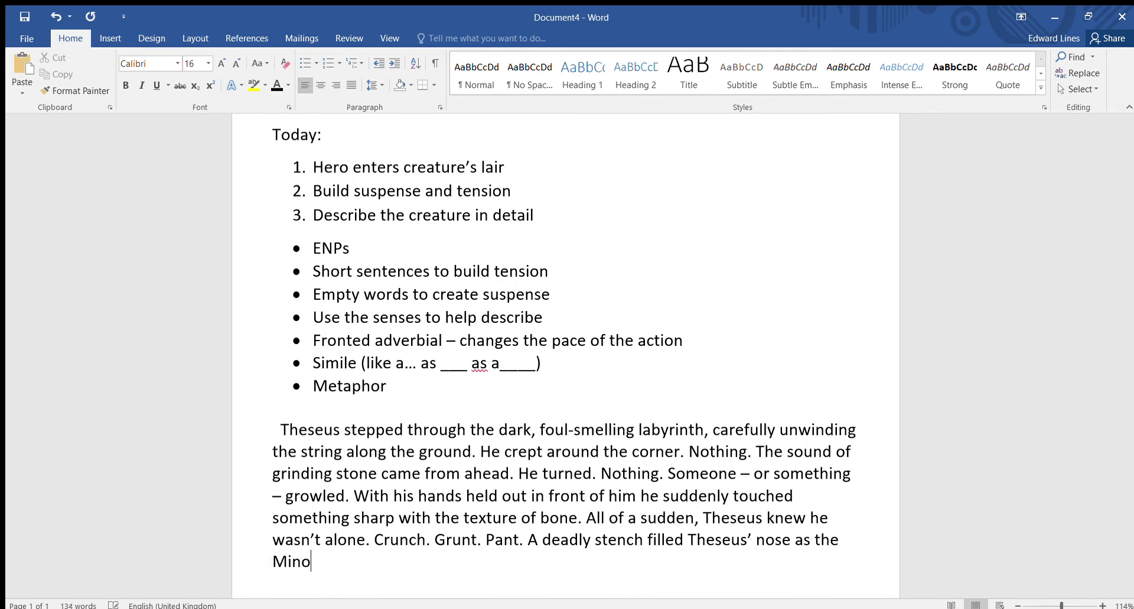
text(taur revealed itself.)
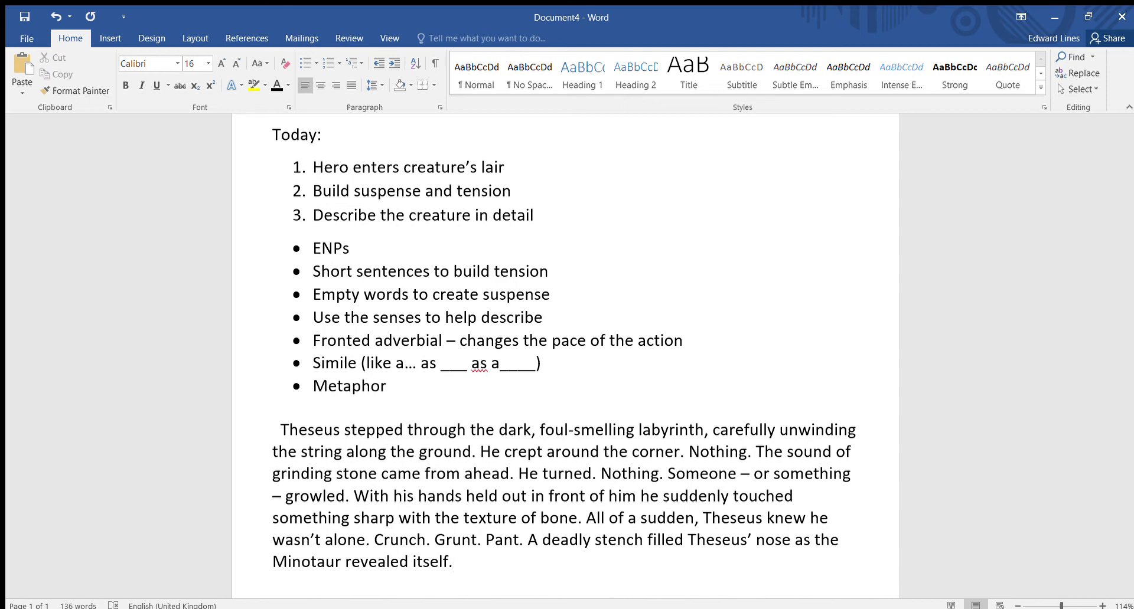
Step: Begin describing the creature with "Its eyes, which were locked onto Theseus," and highlight the relative clause between the commas
text( Its eyes, which )
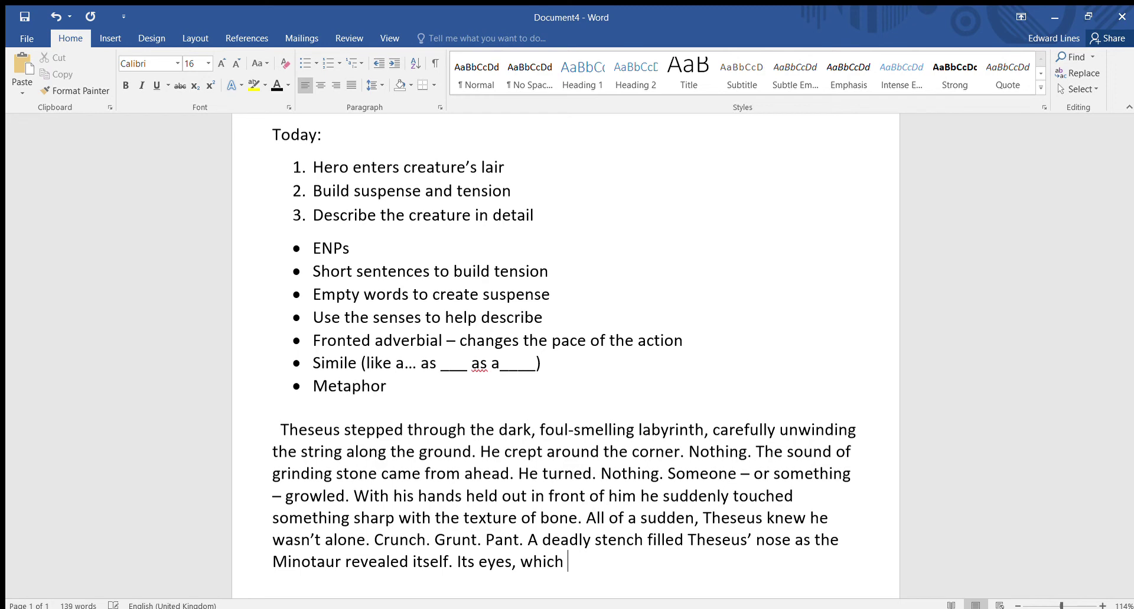
text(were locked onto The)
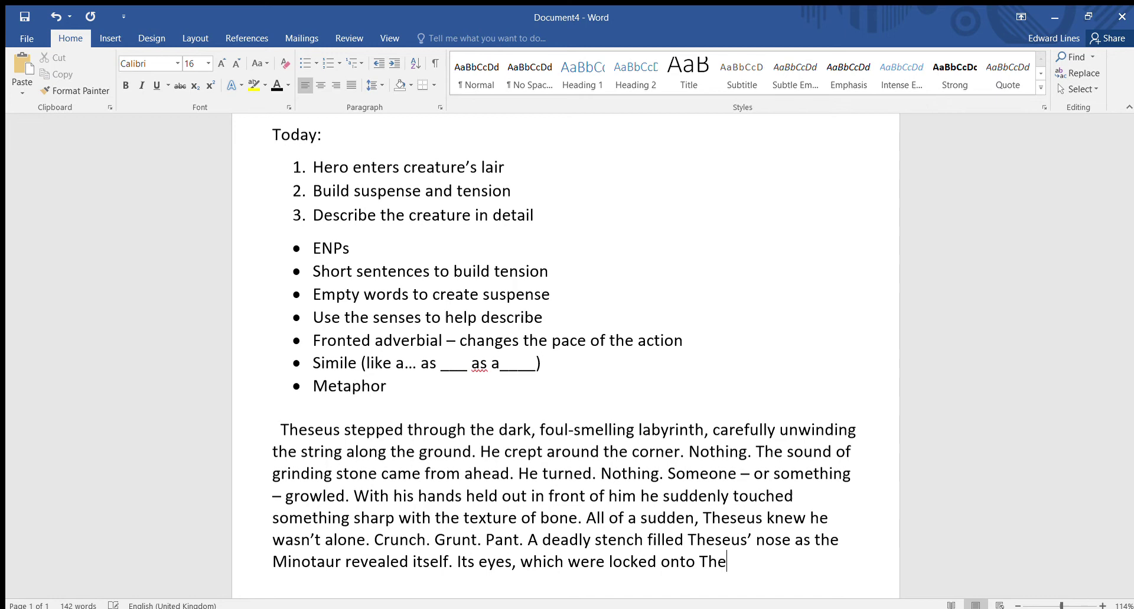
text(seus,)
scroll(824, 583, down, 3)
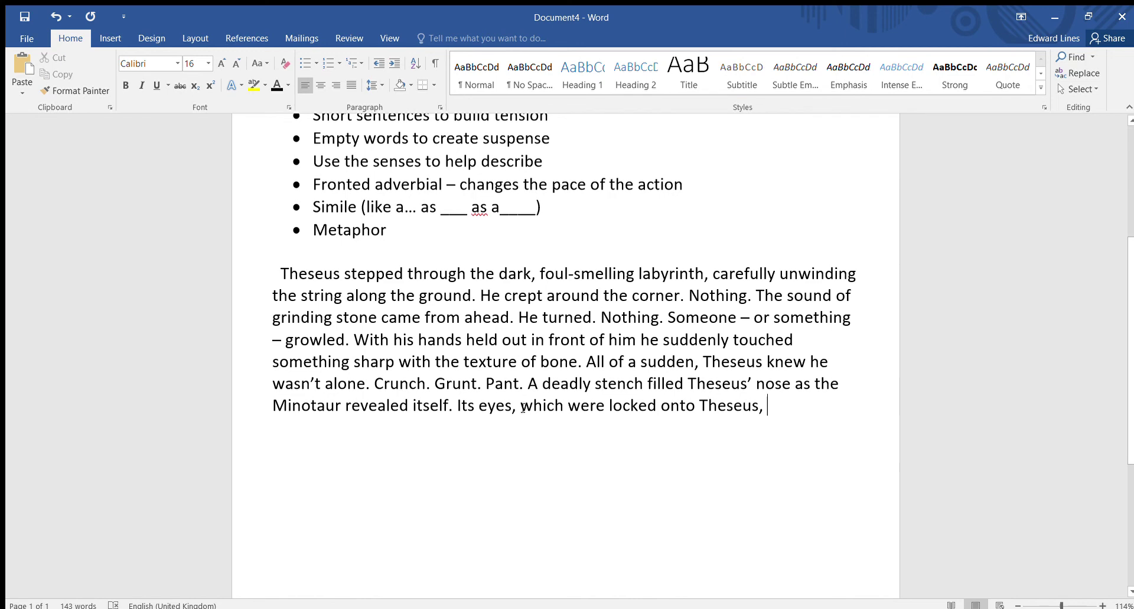
drag(522, 405, 759, 406)
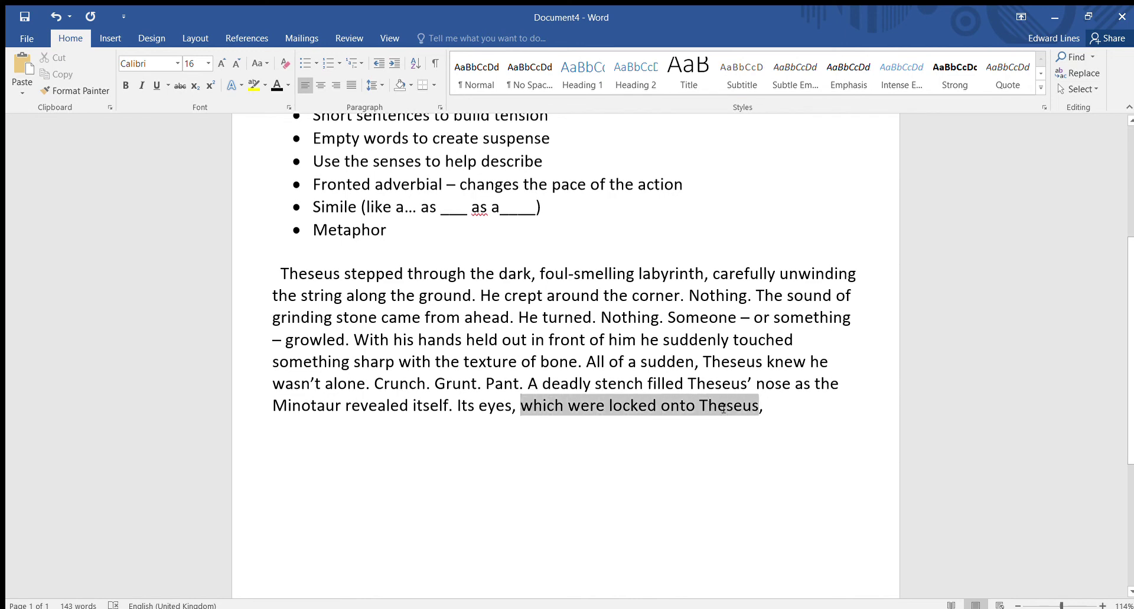
Step: Continue the description with "were red like fire, its horns were as sharp as swords" and remove the extra space before "were red"
click(772, 410)
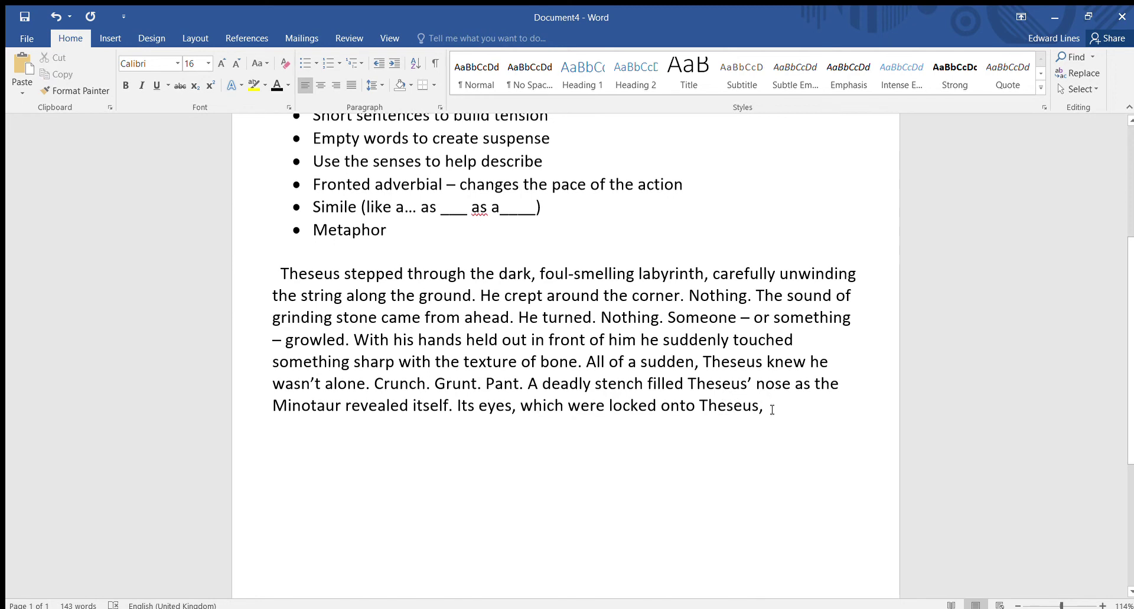
text(wer)
text(e red)
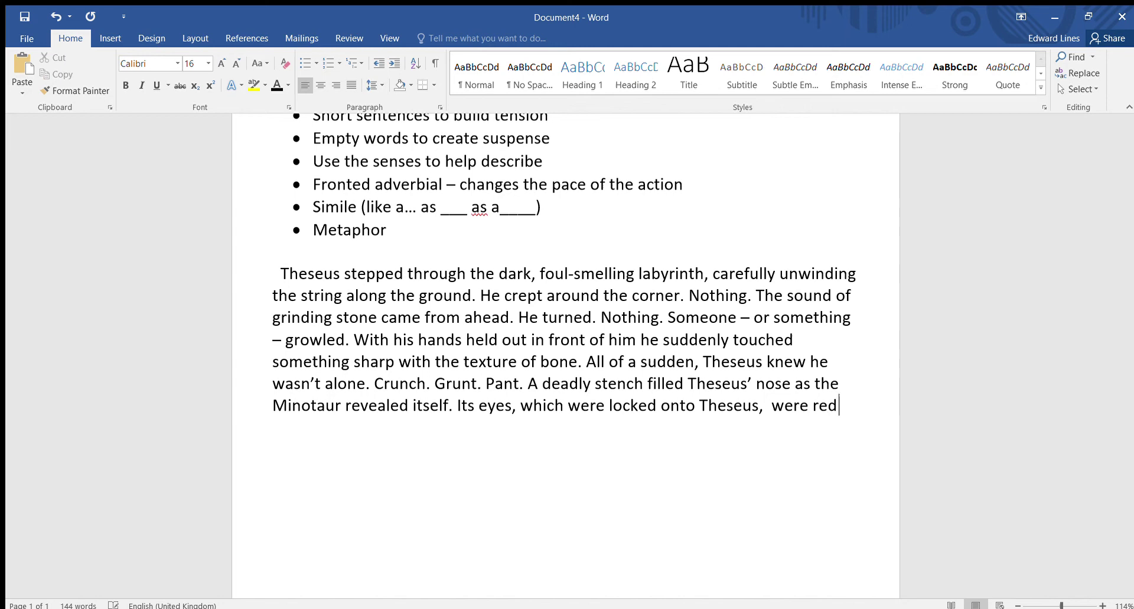
text( like fire, its horns )
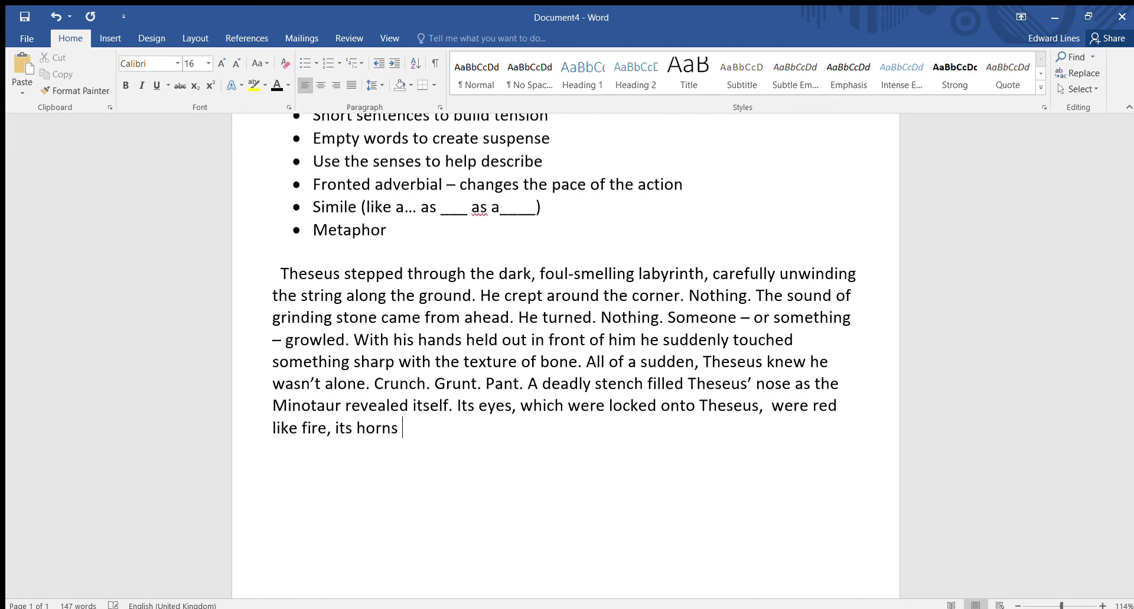
text(were a)
key(BackSpace)
key(BackSpace)
text(as sharp as)
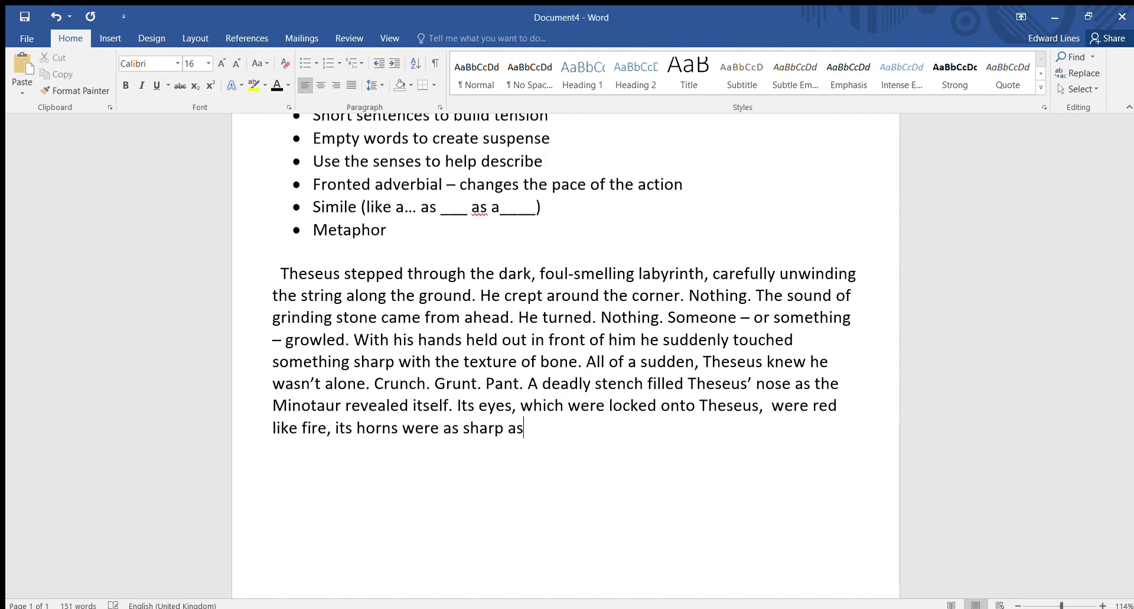
text( swords)
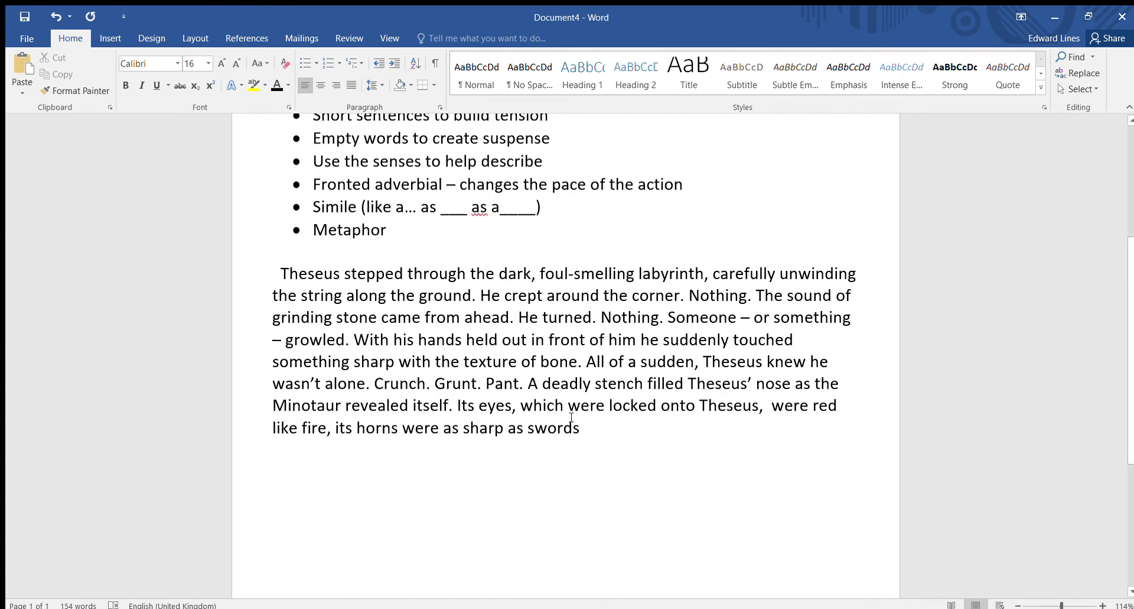
drag(313, 207, 360, 208)
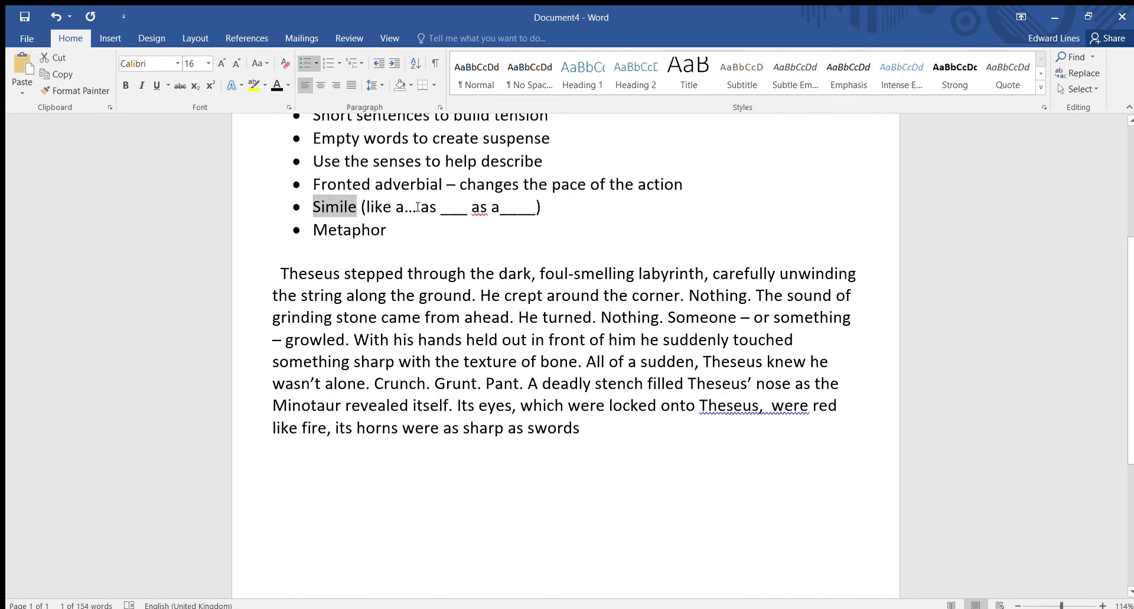
click(768, 406)
Step: Finish the sentence with the metaphor "and its teeth were daggers." and highlight that phrase
click(614, 430)
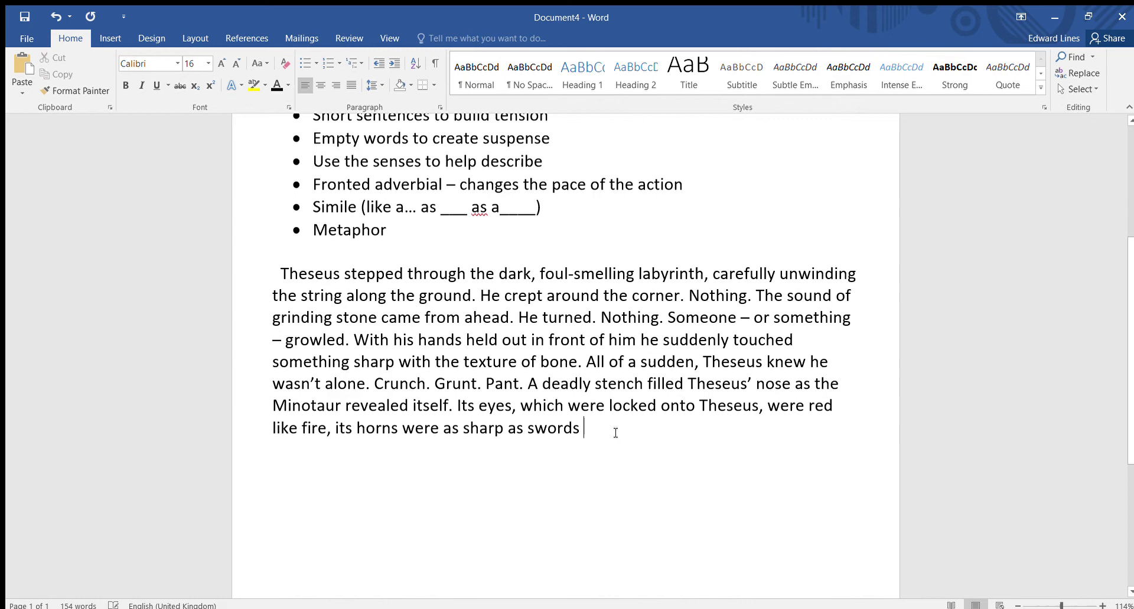
text(and )
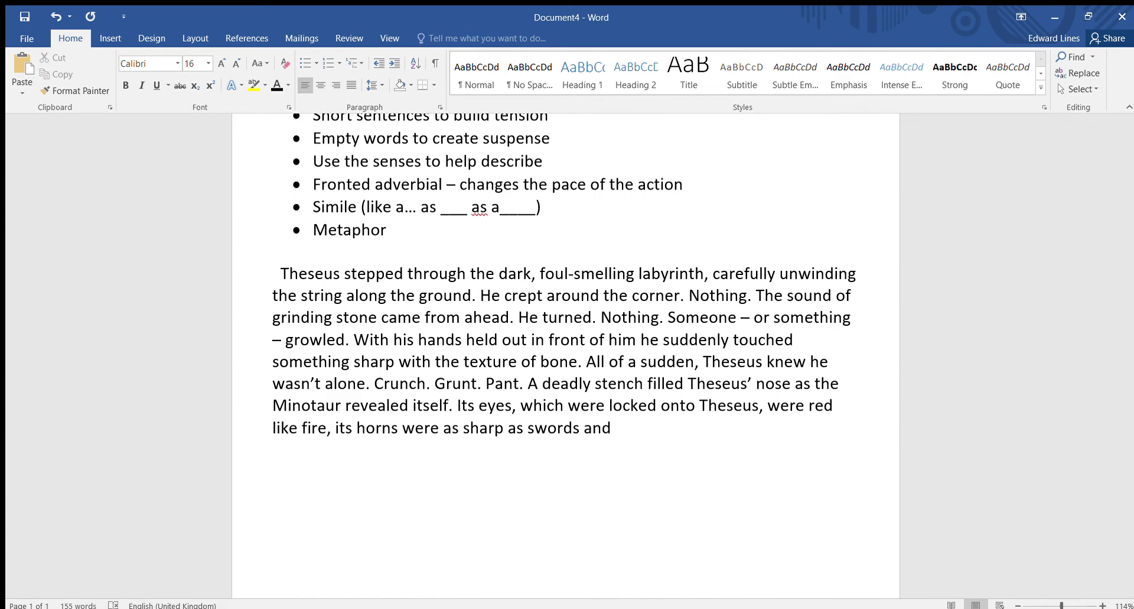
text(its teeth were da)
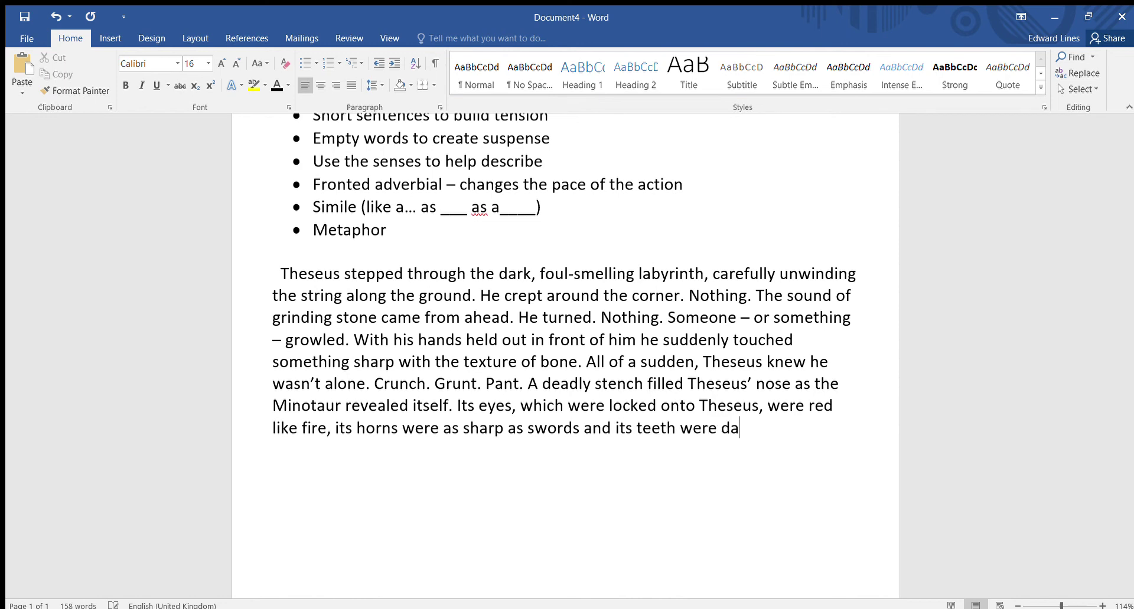
text(ggers.)
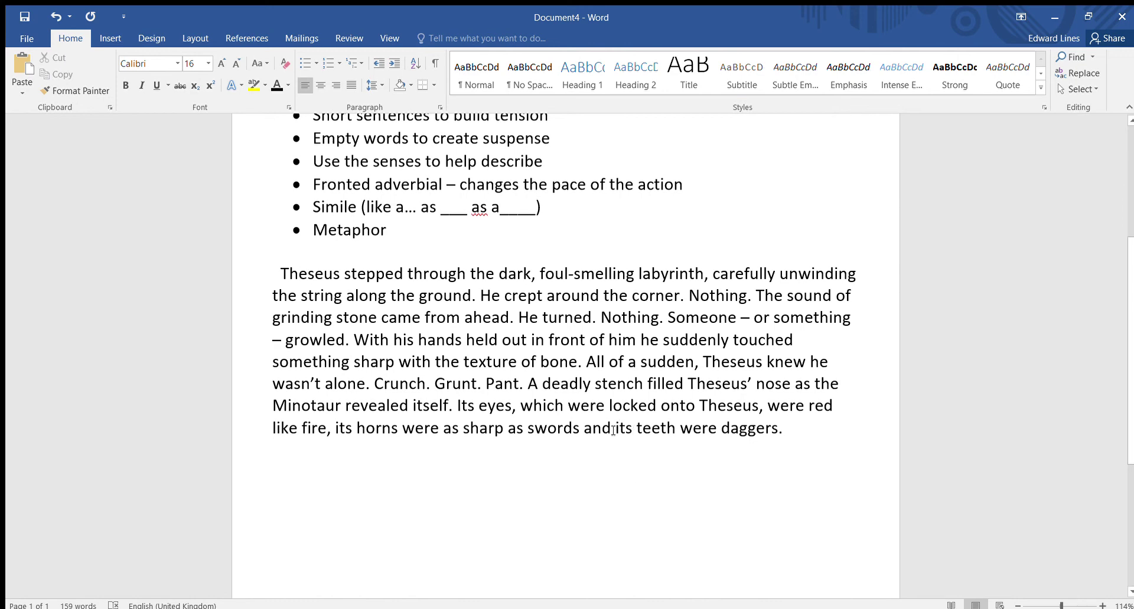
drag(613, 430, 753, 429)
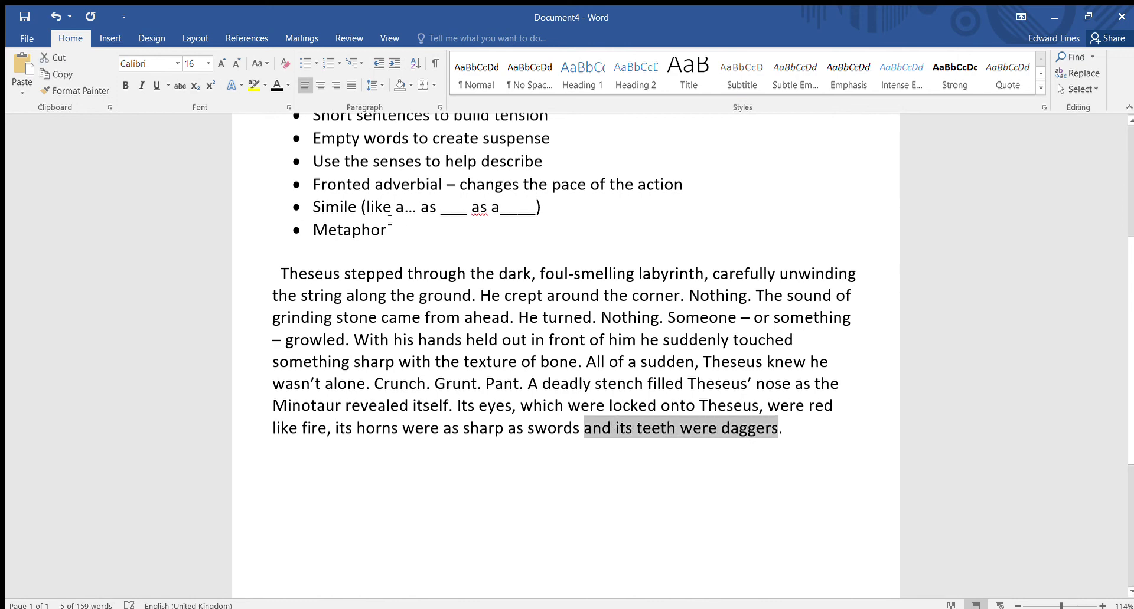
Step: Add "The Minotaur was tall with rough, thick skin." and start the following sentence with "On"
click(798, 429)
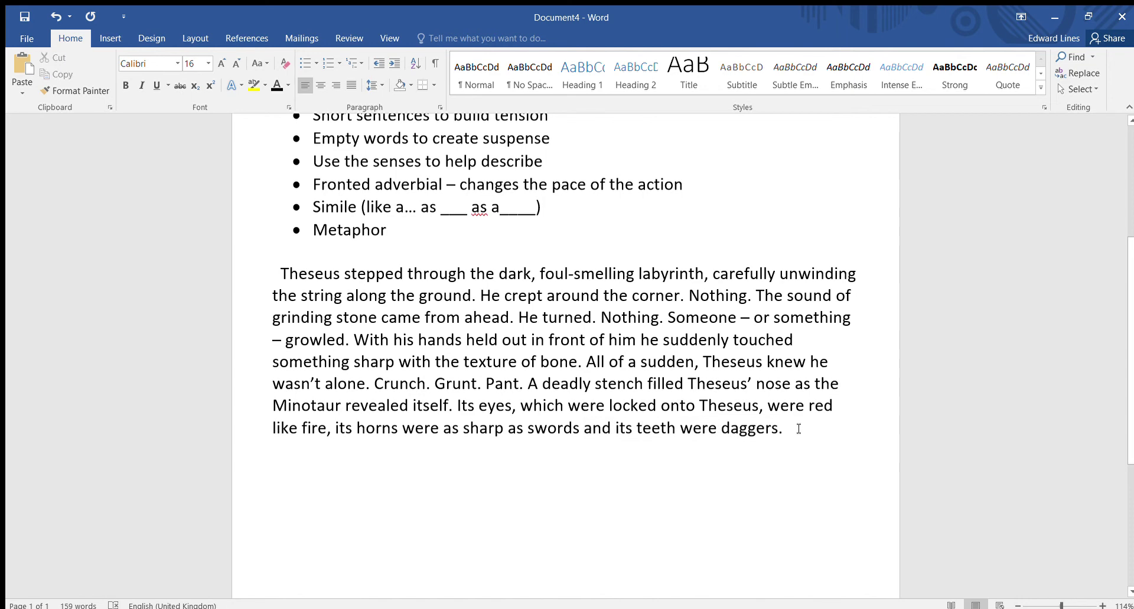
text(The)
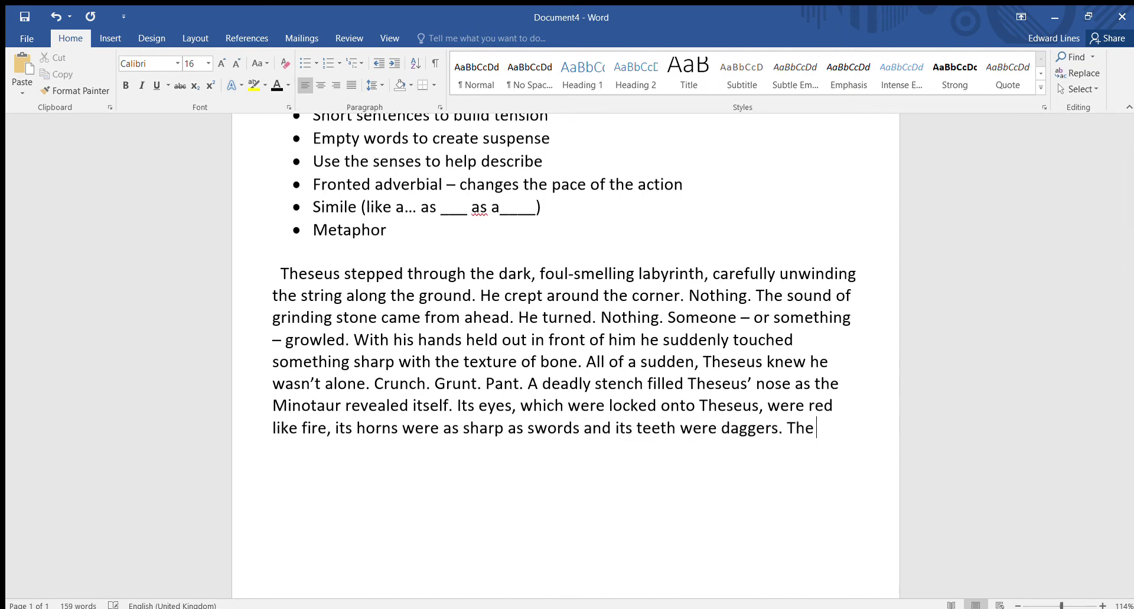
text( Minotaur was tall)
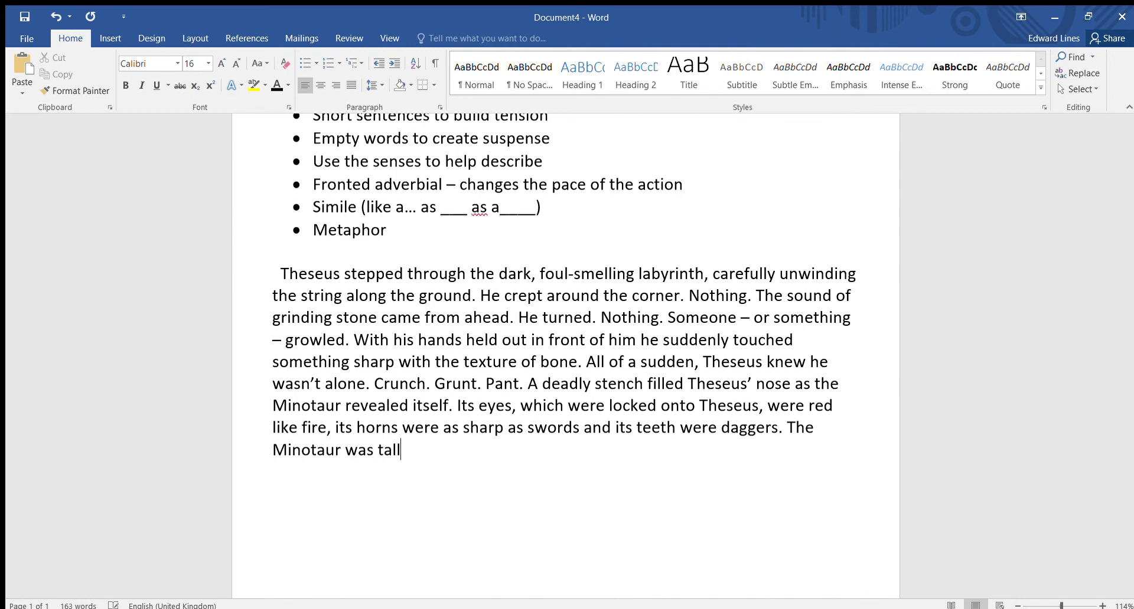
text( with rough)
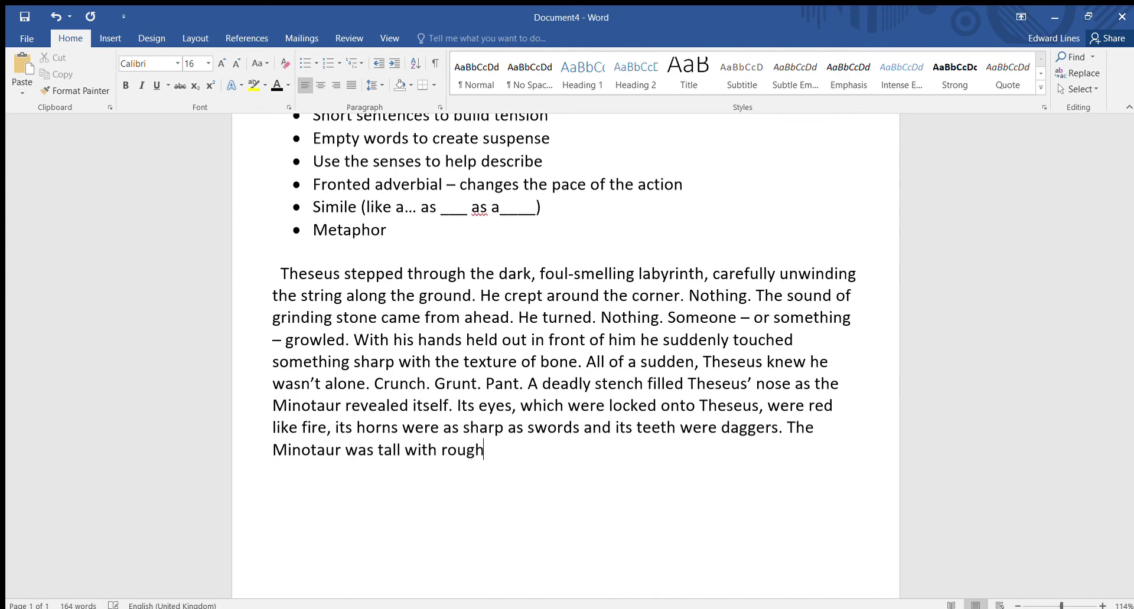
text(, thick skin. On)
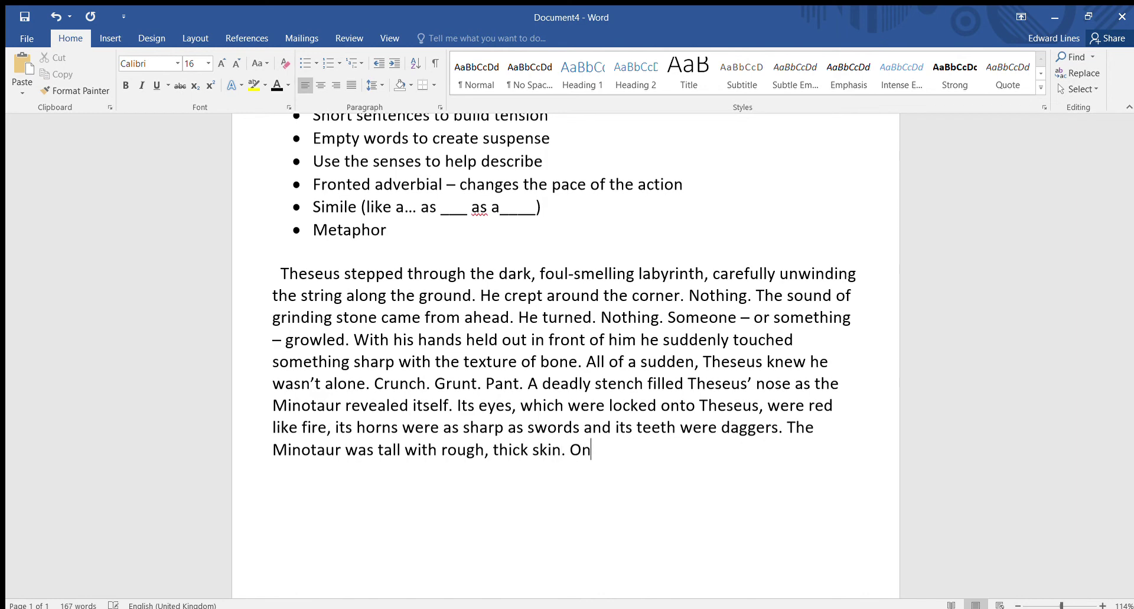
Step: Complete the sentence so it reads "On its heavy, dirty feet, it stamped towards Theseus."
text( its heavy, dir)
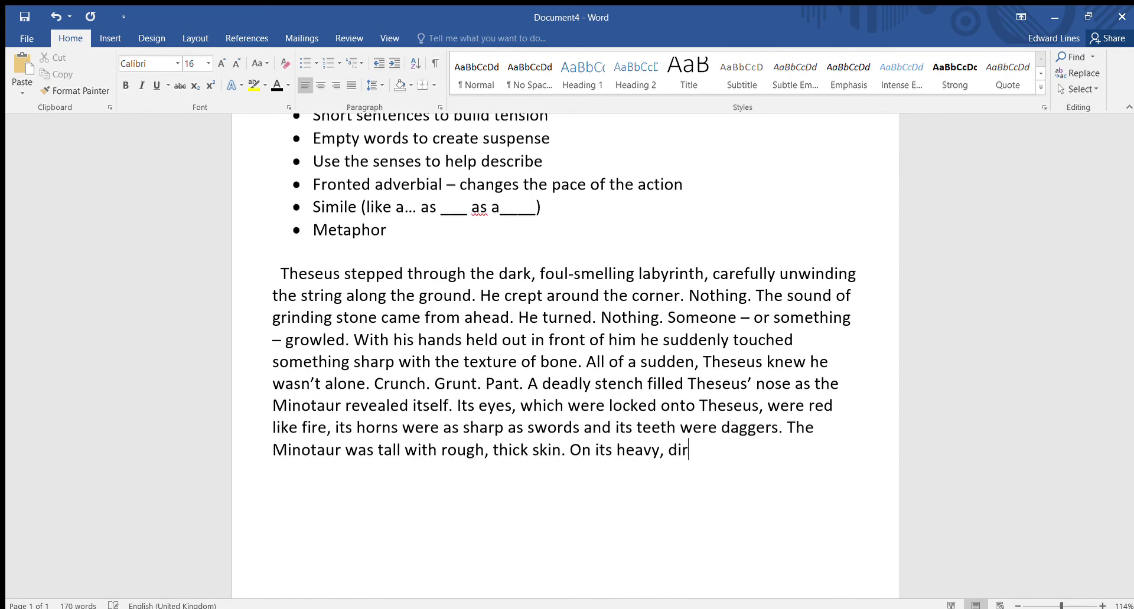
text(ty feet, it stamped s)
key(BackSpace)
text(towards)
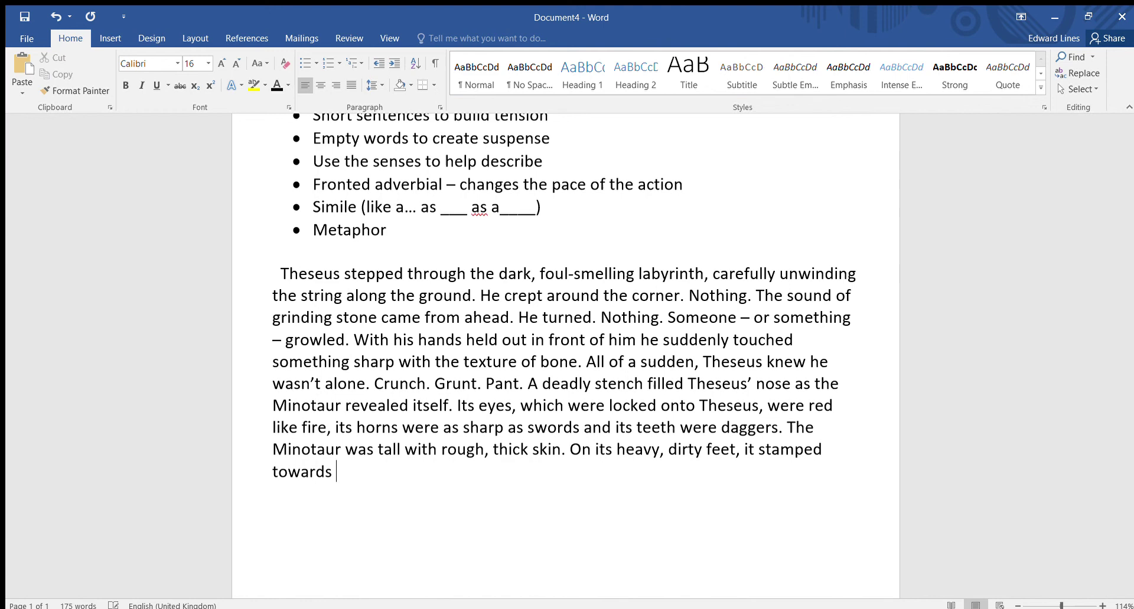
text( Theseus.)
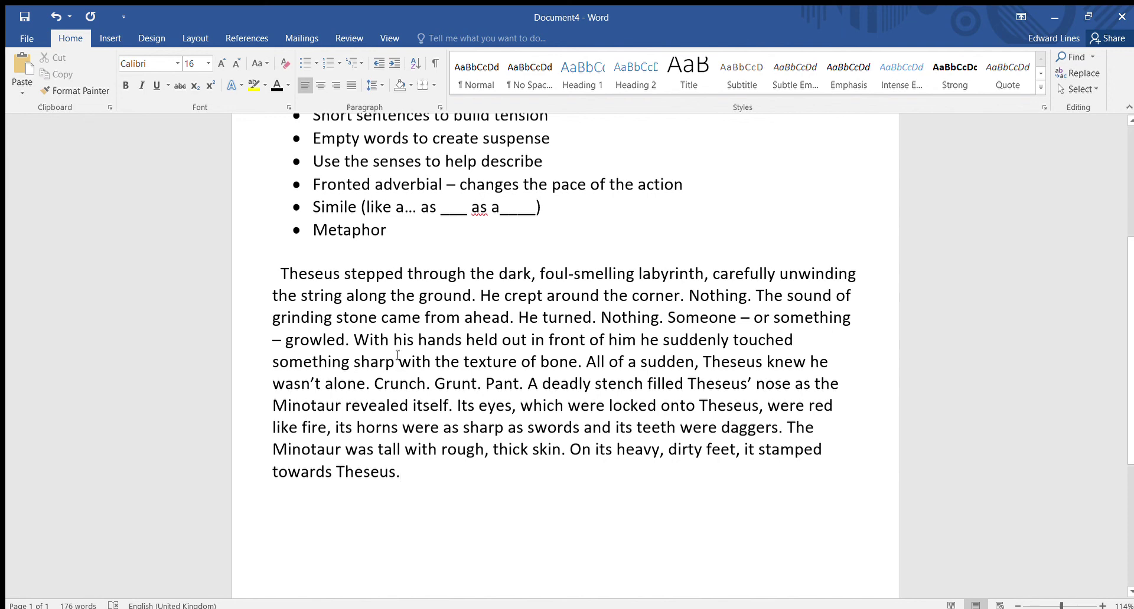
Step: Insert a comma after "in front of him" and replace "tall" with "enormous" in the Minotaur's description
click(636, 343)
text(,)
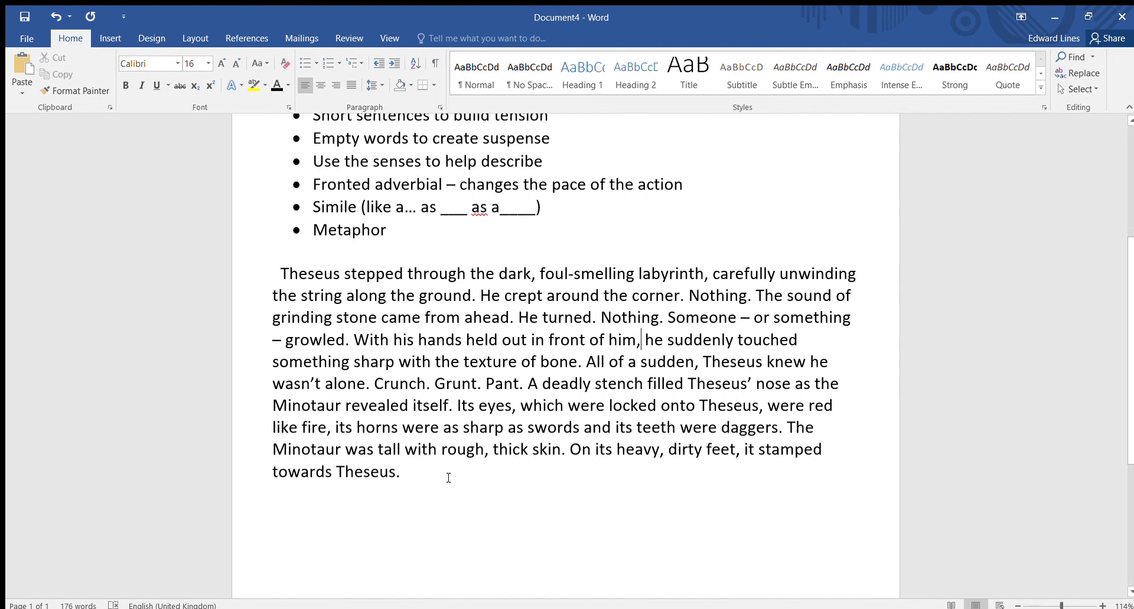
click(401, 450)
key(BackSpace)
key(BackSpace)
key(BackSpace)
key(BackSpace)
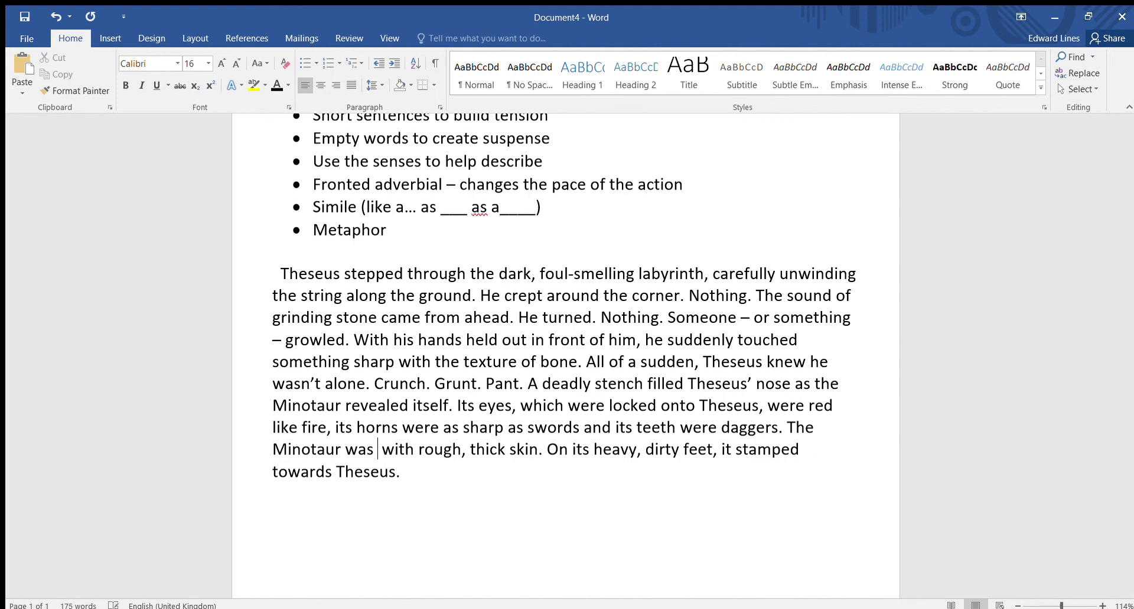
text(enormous)
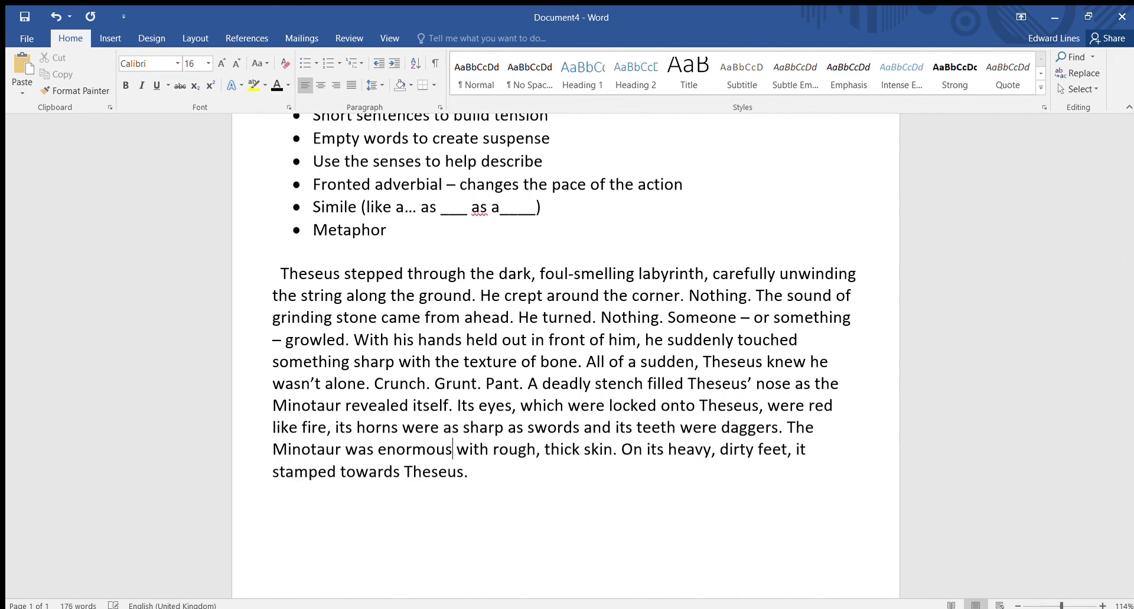
Step: Turn the full stop after the final "Theseus" into an ellipsis and review the paragraph against the bulleted writing features
click(463, 471)
text(..)
scroll(516, 477, up, 3)
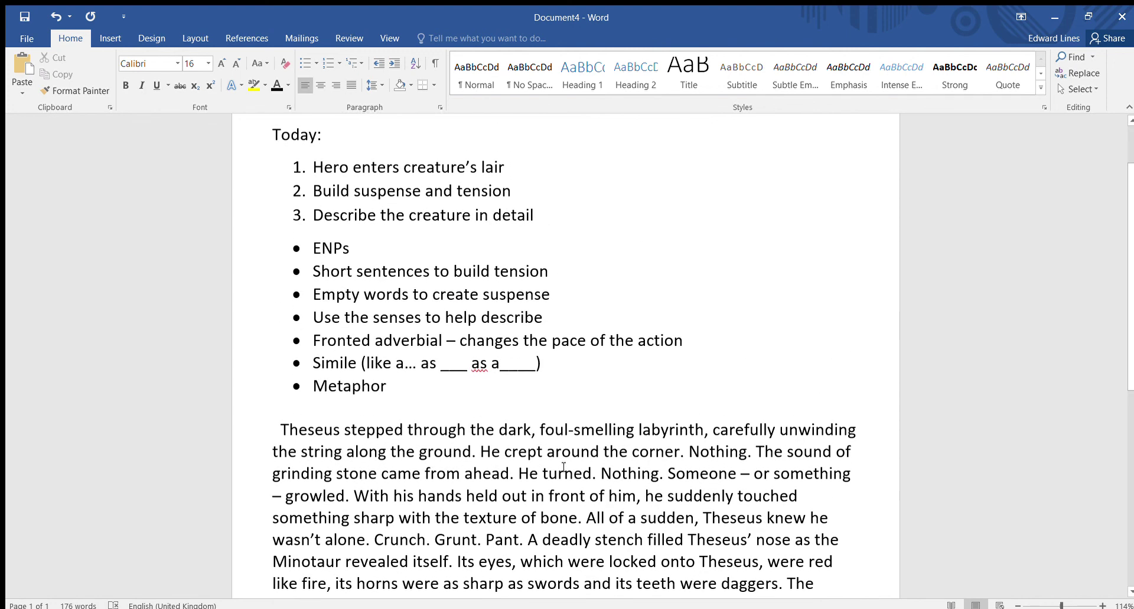
drag(316, 246, 385, 387)
click(385, 385)
scroll(815, 254, down, 1)
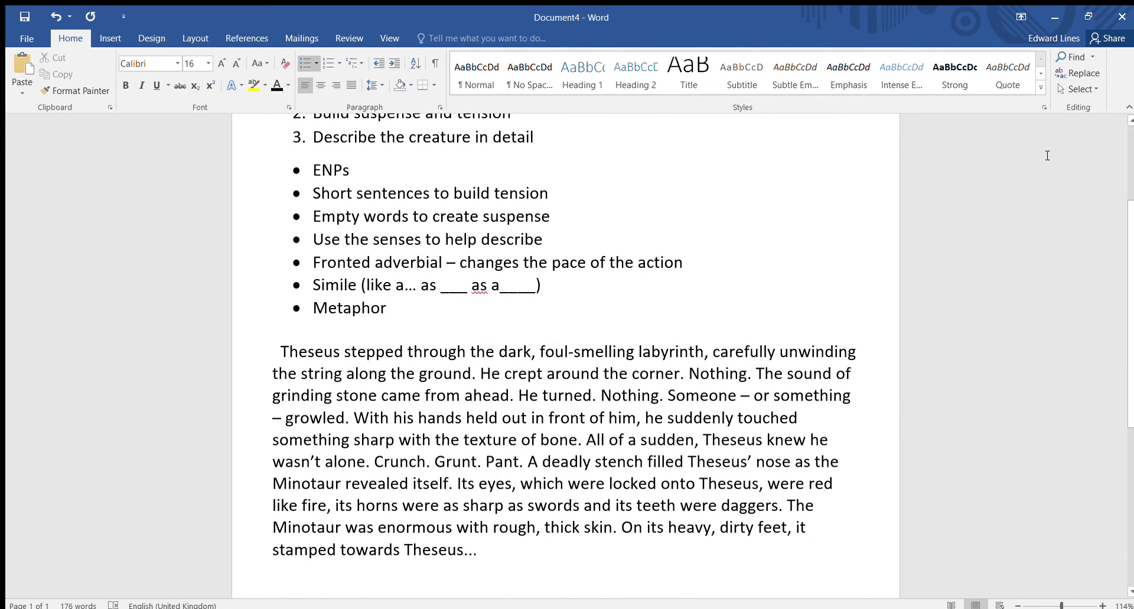